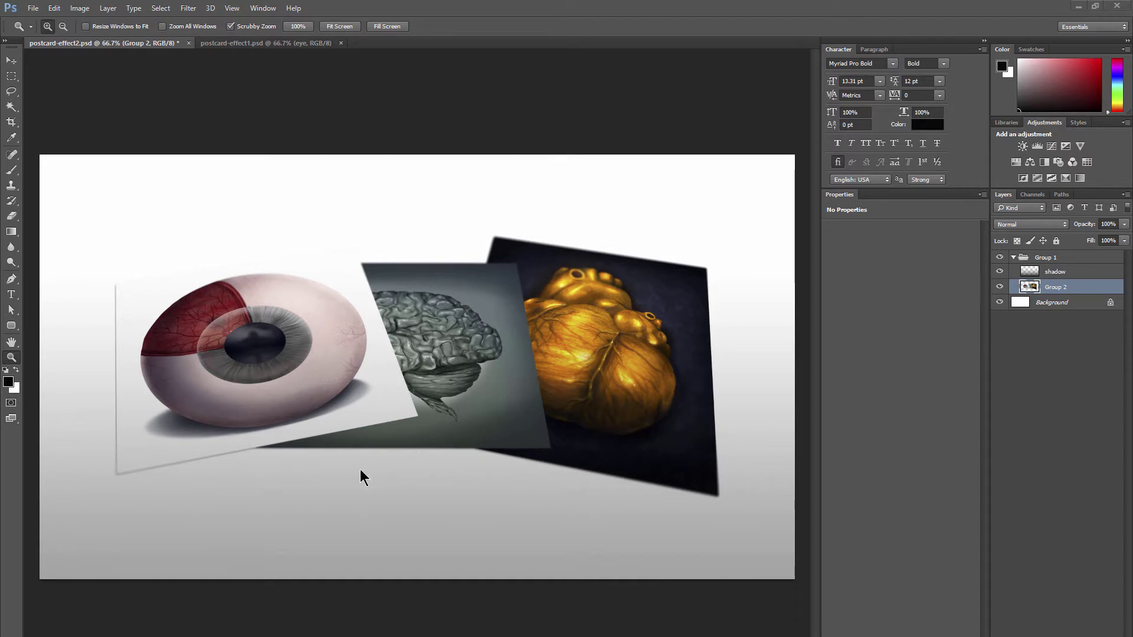
Step: Switch to the postcard-effect1.psd document with Ctrl+Tab
key(ctrl+Tab)
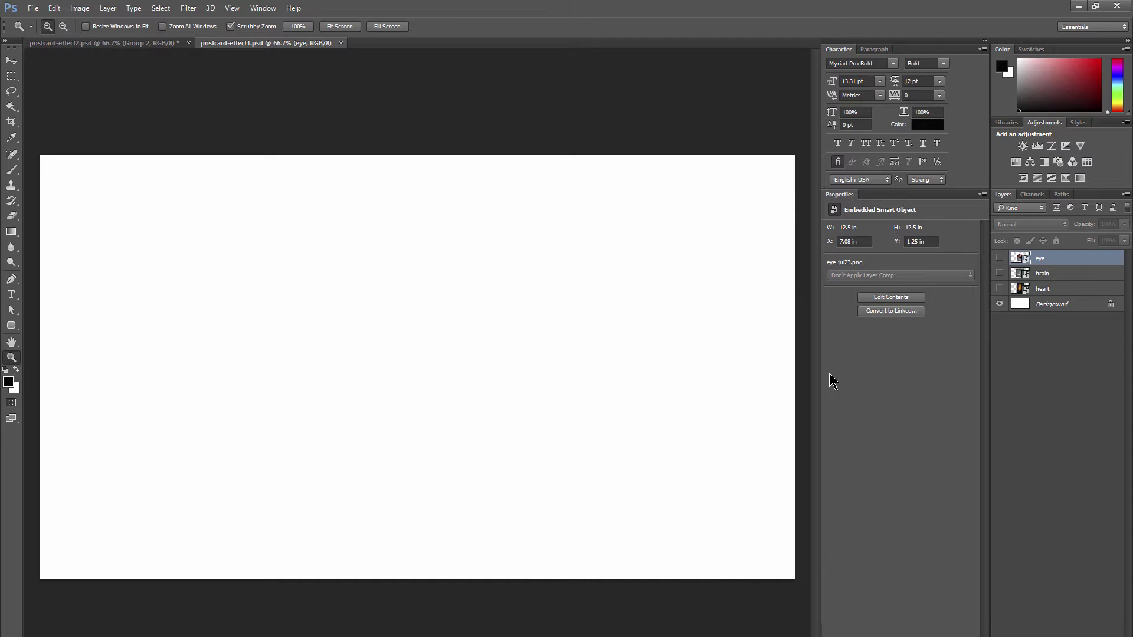
Step: Make the eye, heart and brain layers all visible, with the eyeball showing on top
click(999, 258)
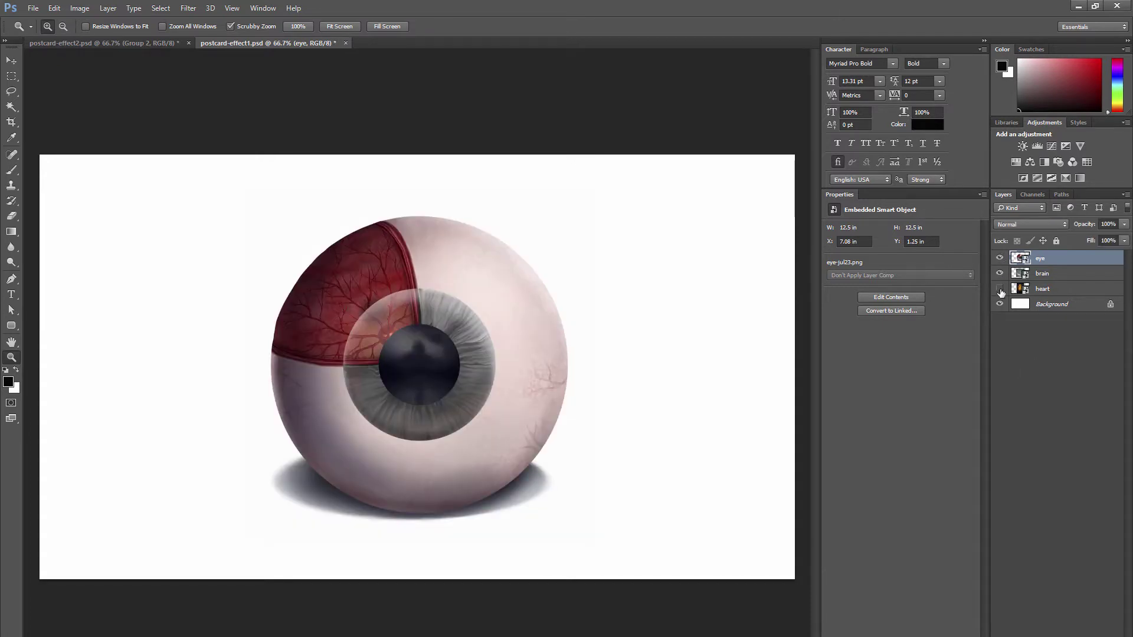
click(999, 289)
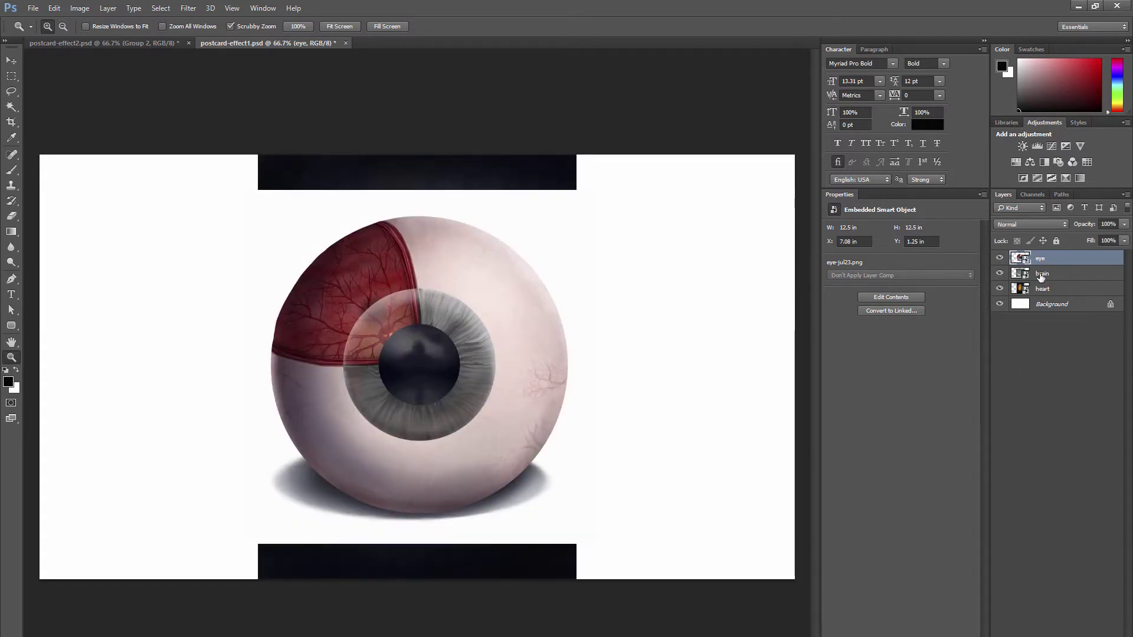
click(999, 258)
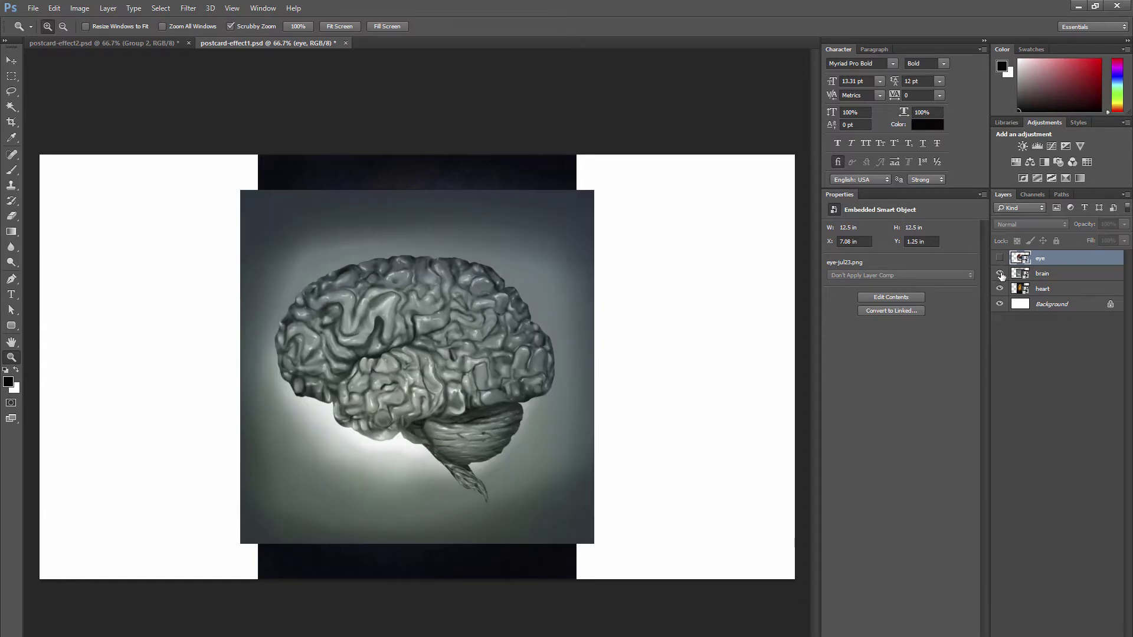
click(1000, 274)
click(1000, 274)
click(999, 258)
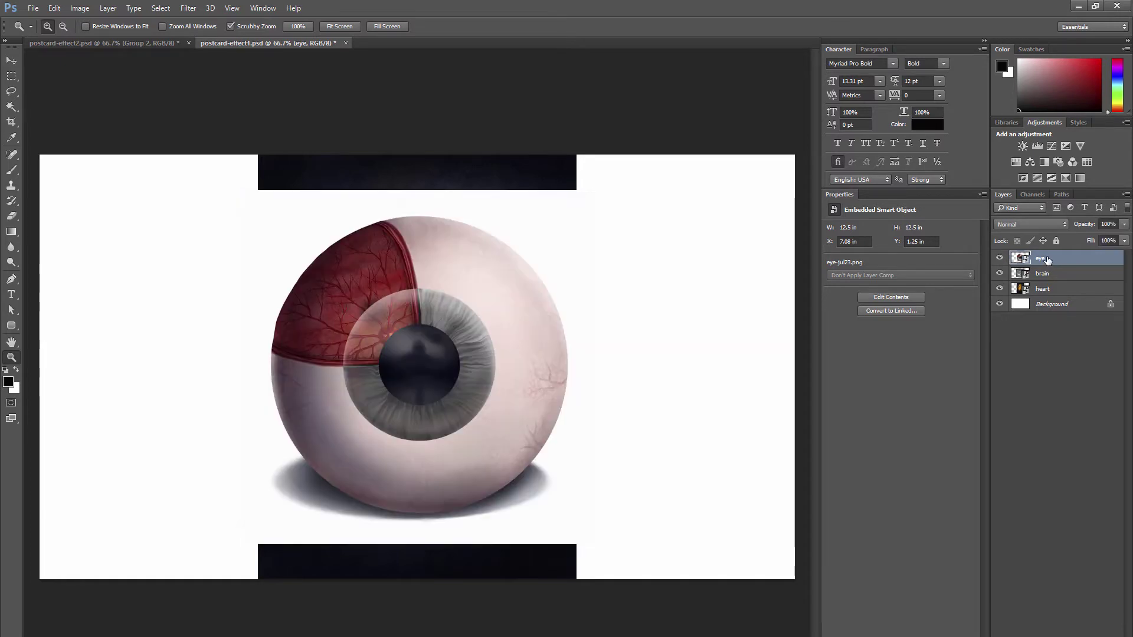
Step: Move the eyeball image left, the brain right, and the heart toward the right edge
click(14, 62)
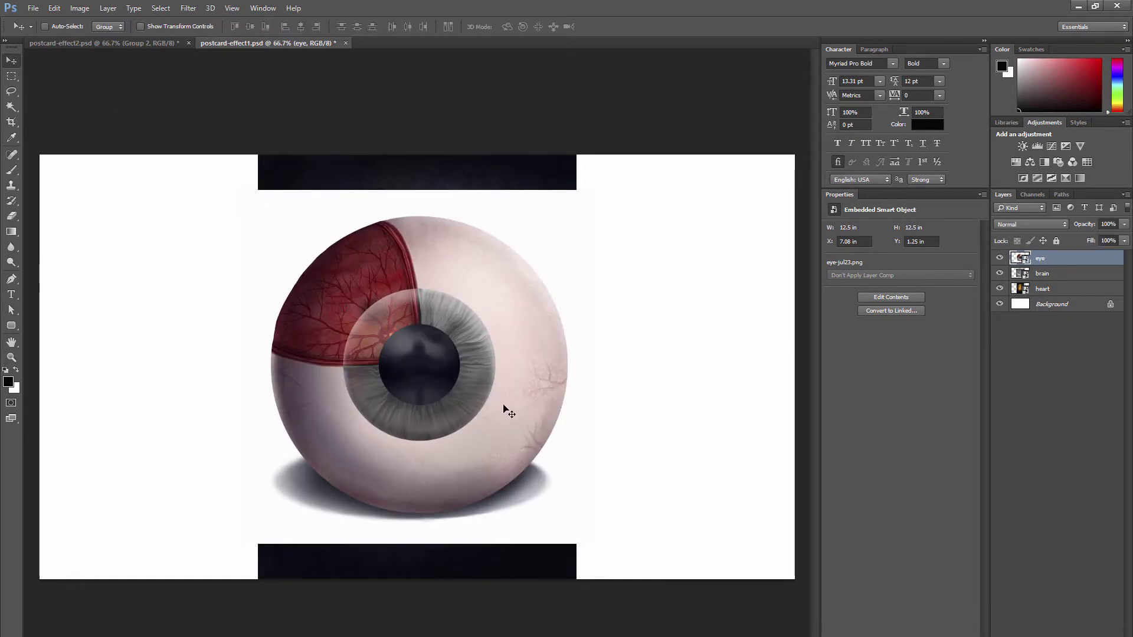
drag(505, 409, 306, 431)
click(1045, 273)
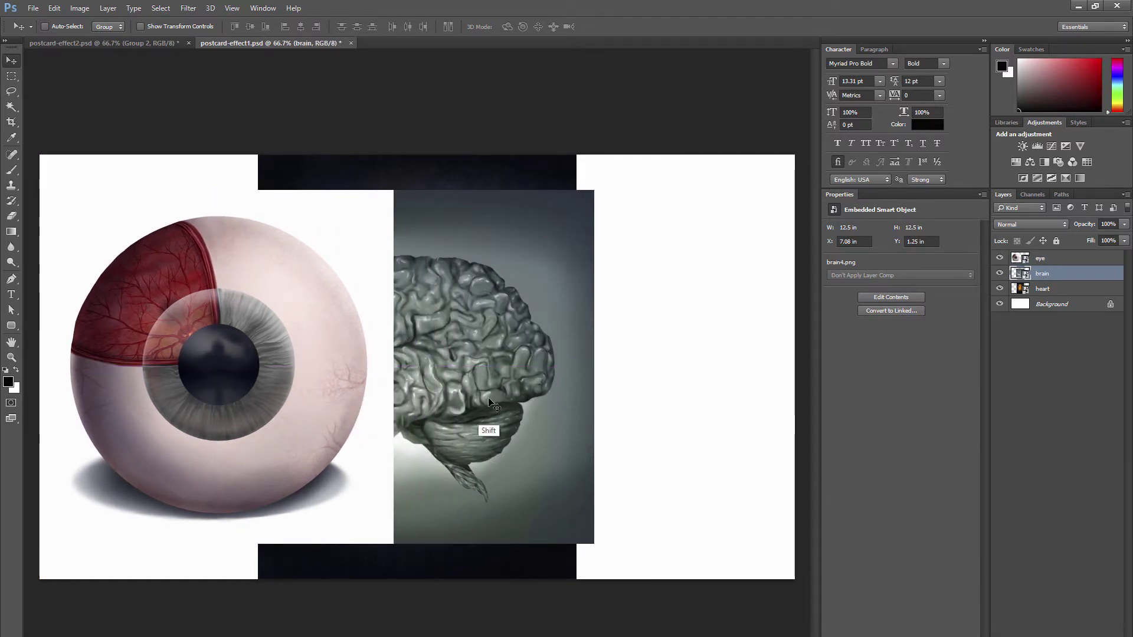
drag(490, 402, 623, 397)
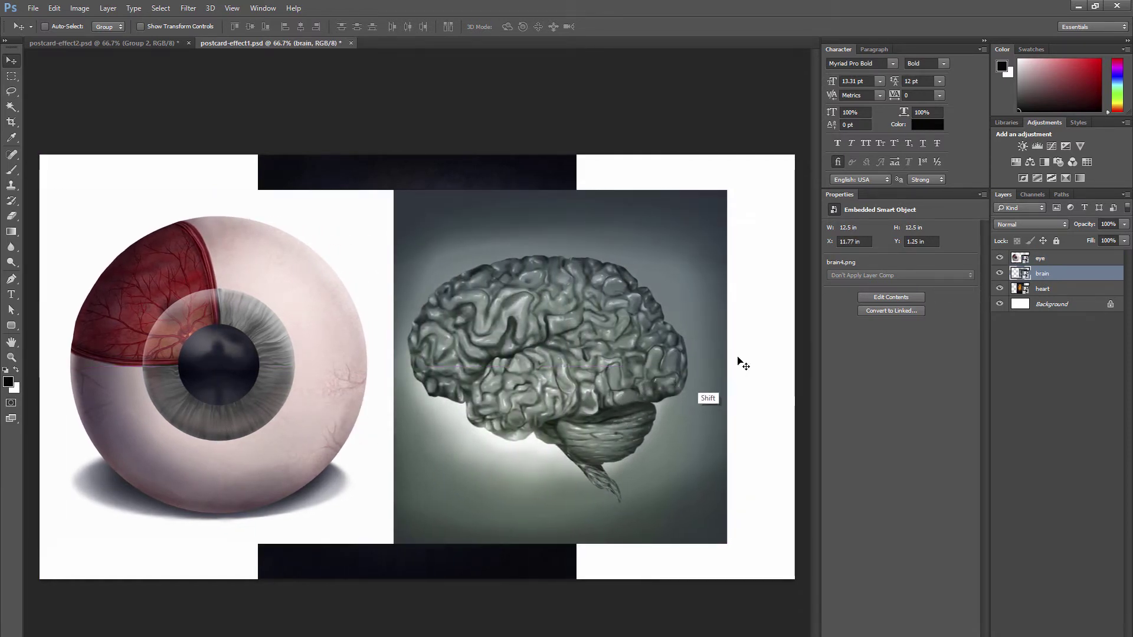
click(1069, 293)
drag(510, 358, 709, 351)
click(1058, 264)
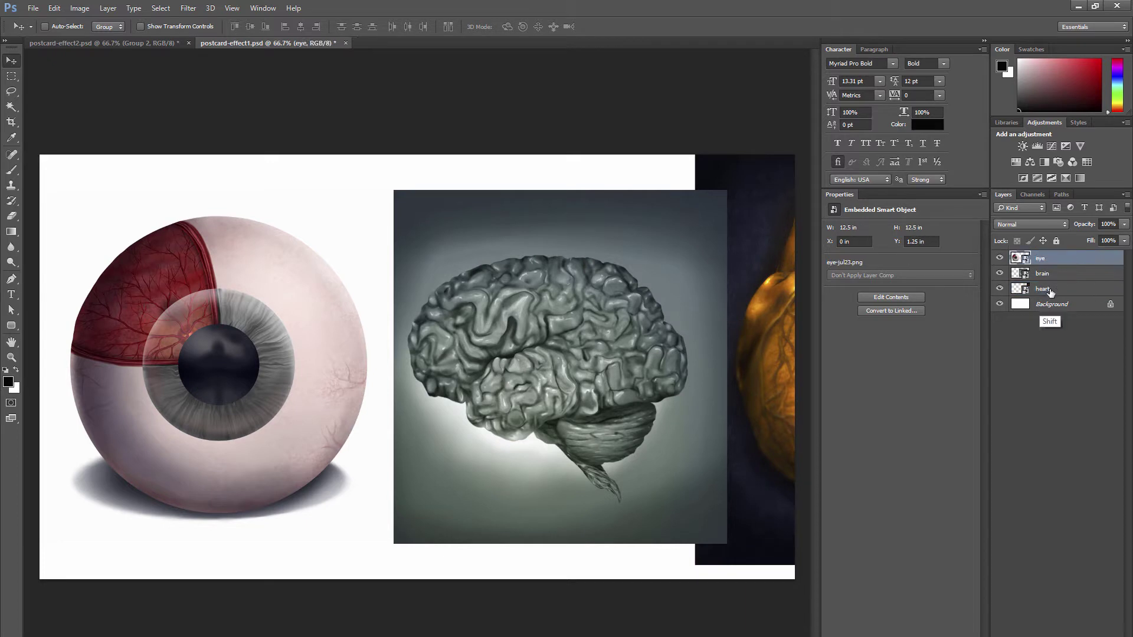
Step: Scale the eye, brain and heart images down together so the row fits inside the canvas
shift+click(1054, 290)
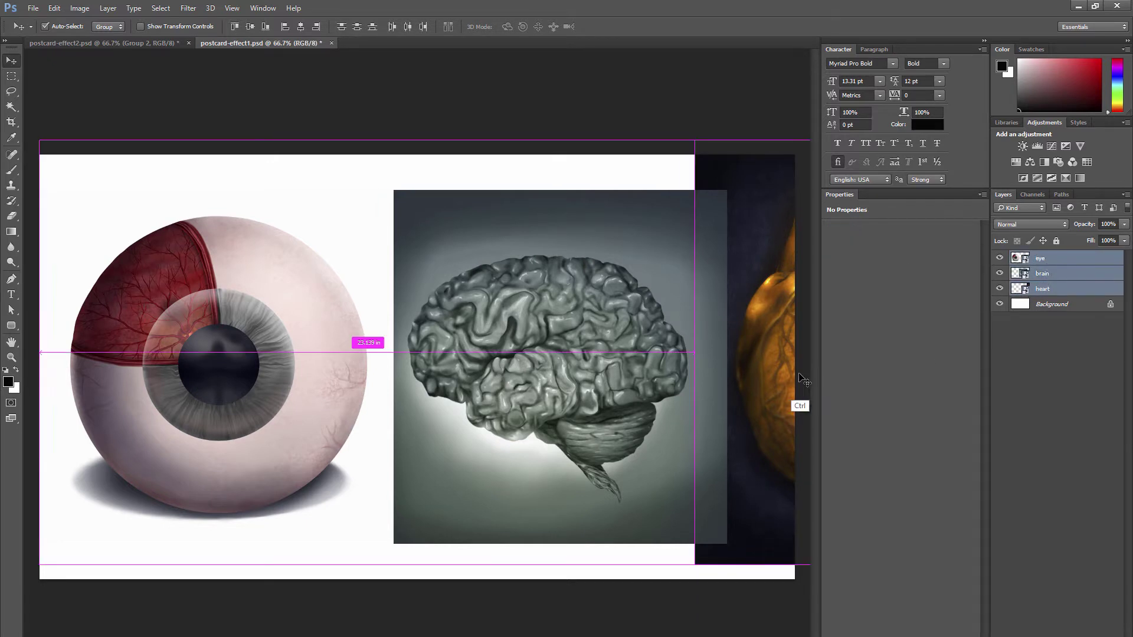
key(ctrl+t)
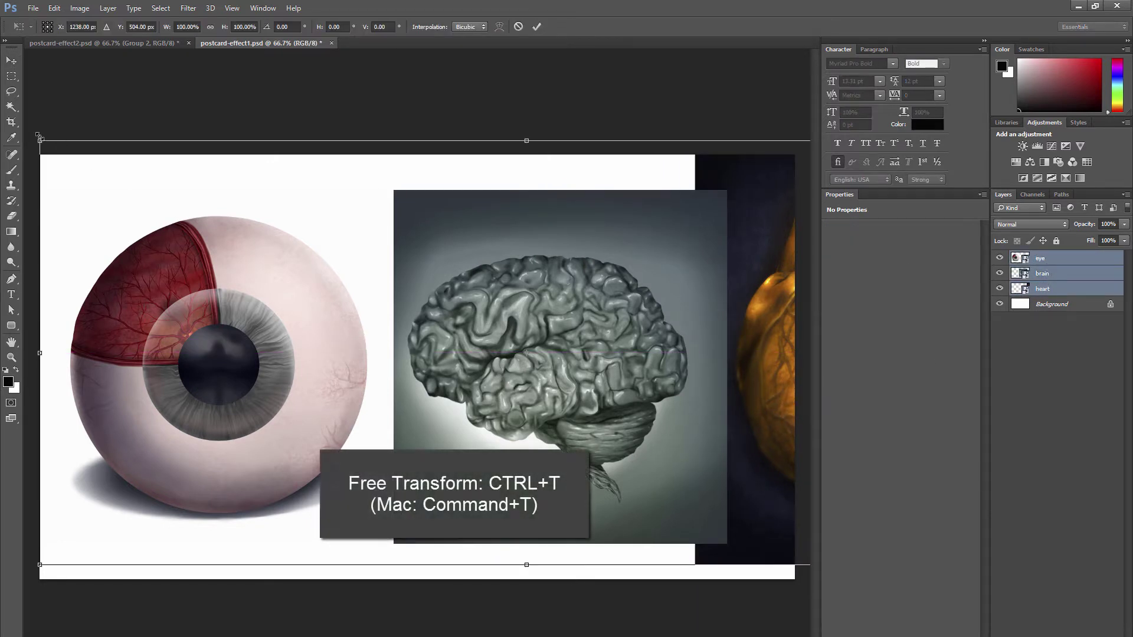
drag(39, 140, 424, 369)
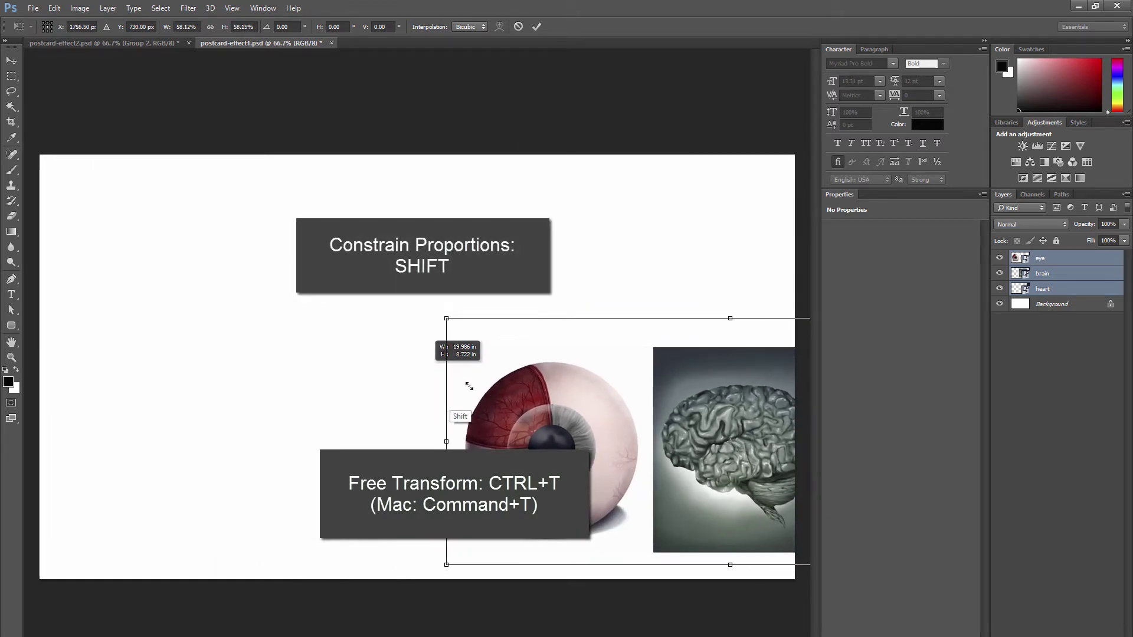
drag(605, 426, 288, 360)
drag(700, 253, 713, 229)
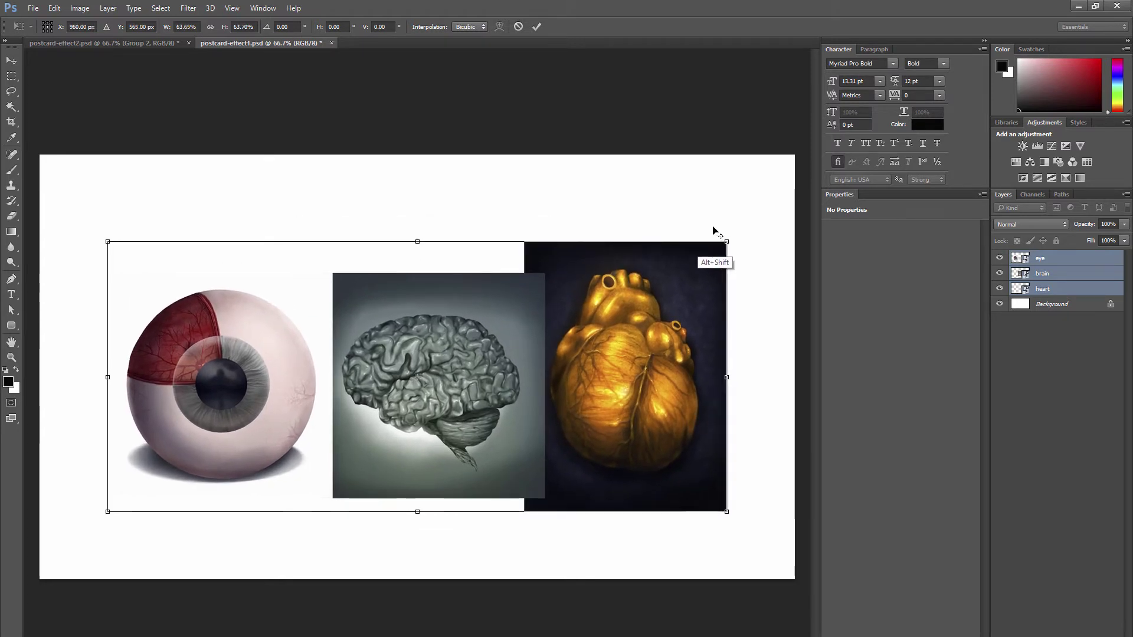
click(537, 27)
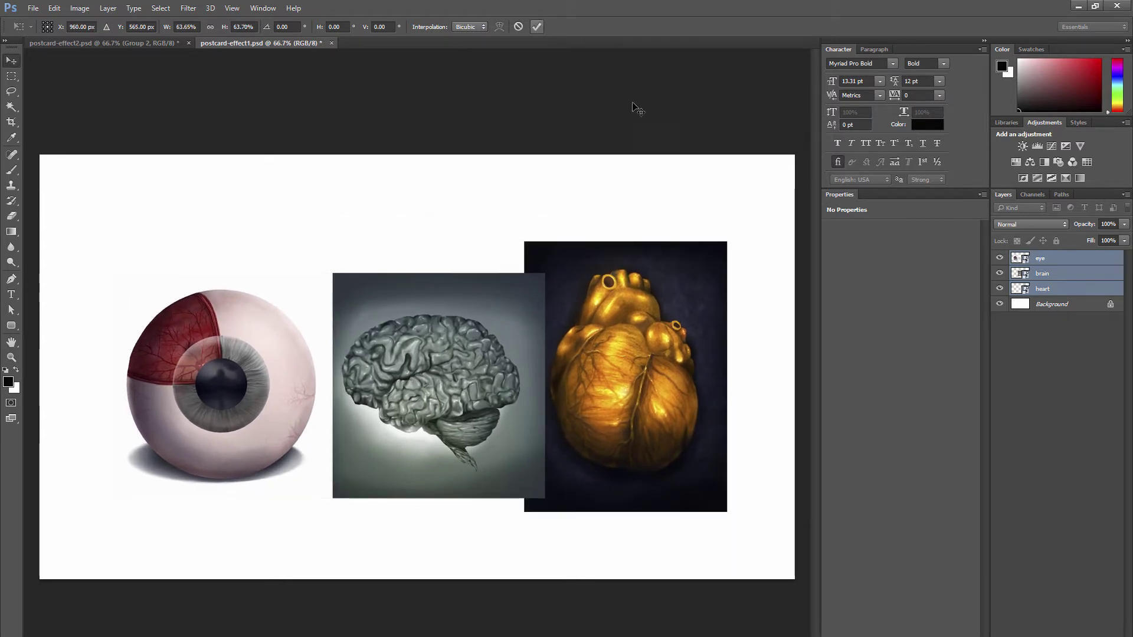
Step: Rotate the heart card about 7° clockwise
click(1045, 288)
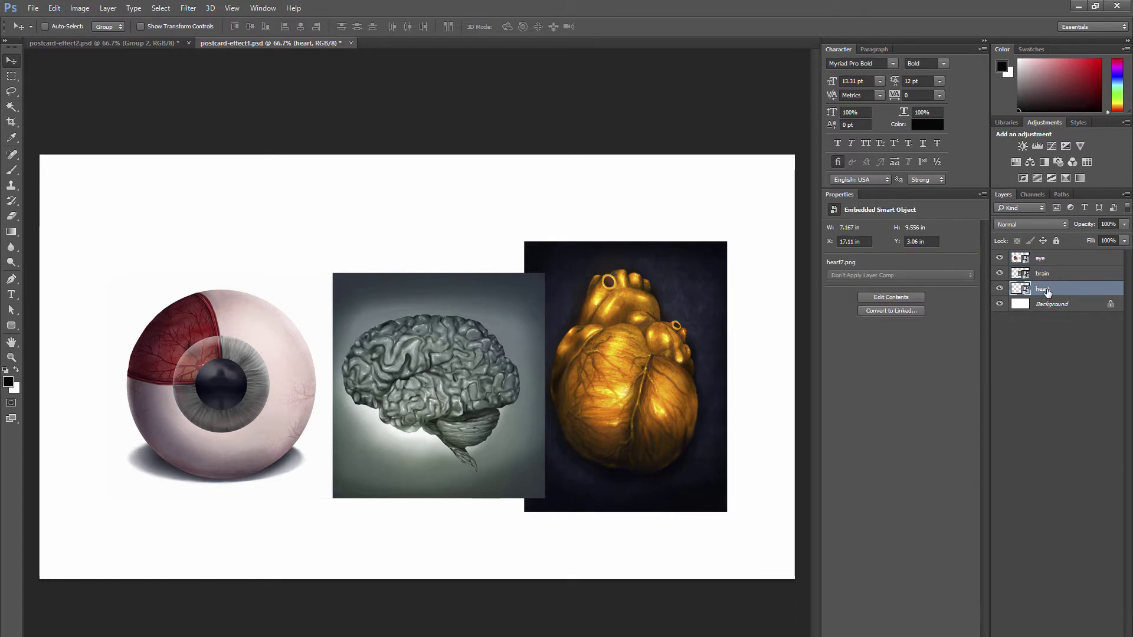
key(ctrl+t)
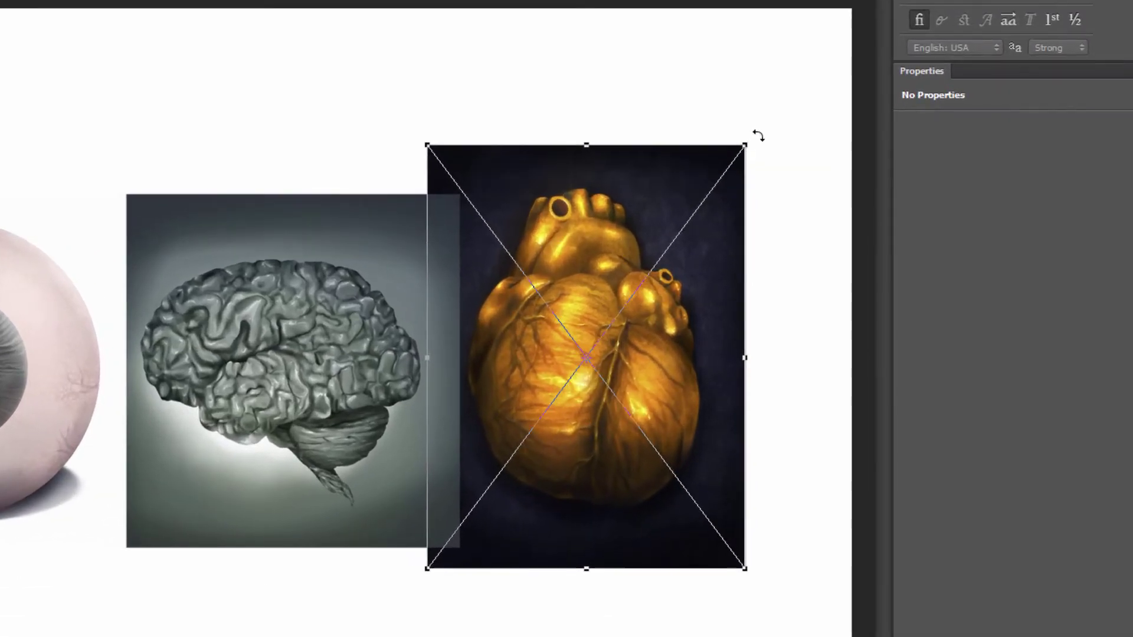
drag(758, 135, 779, 148)
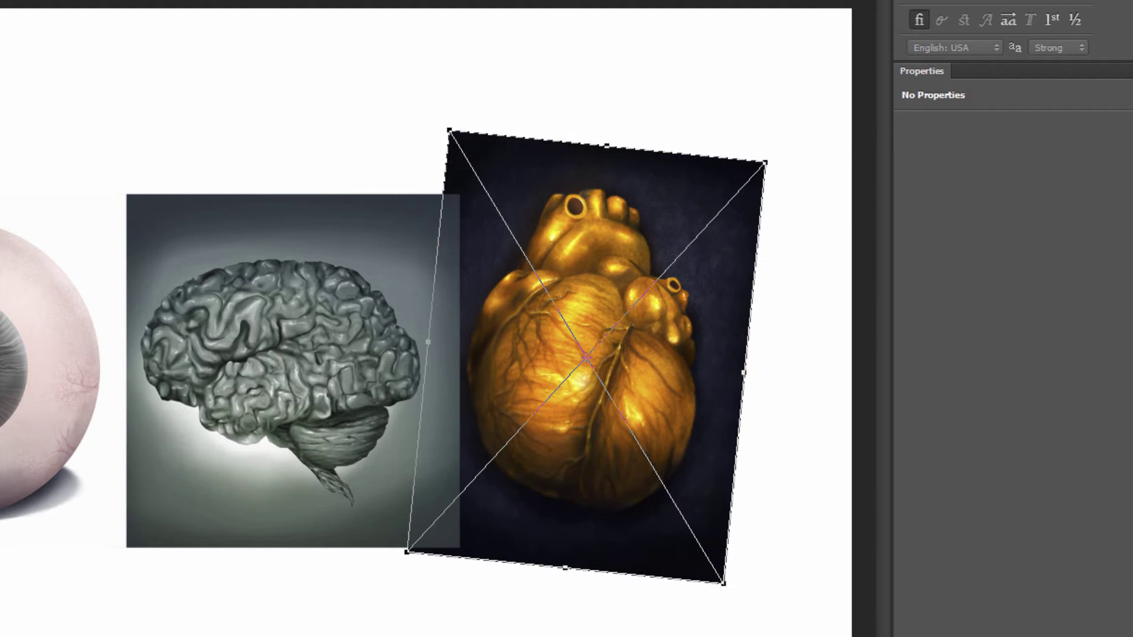
key(Return)
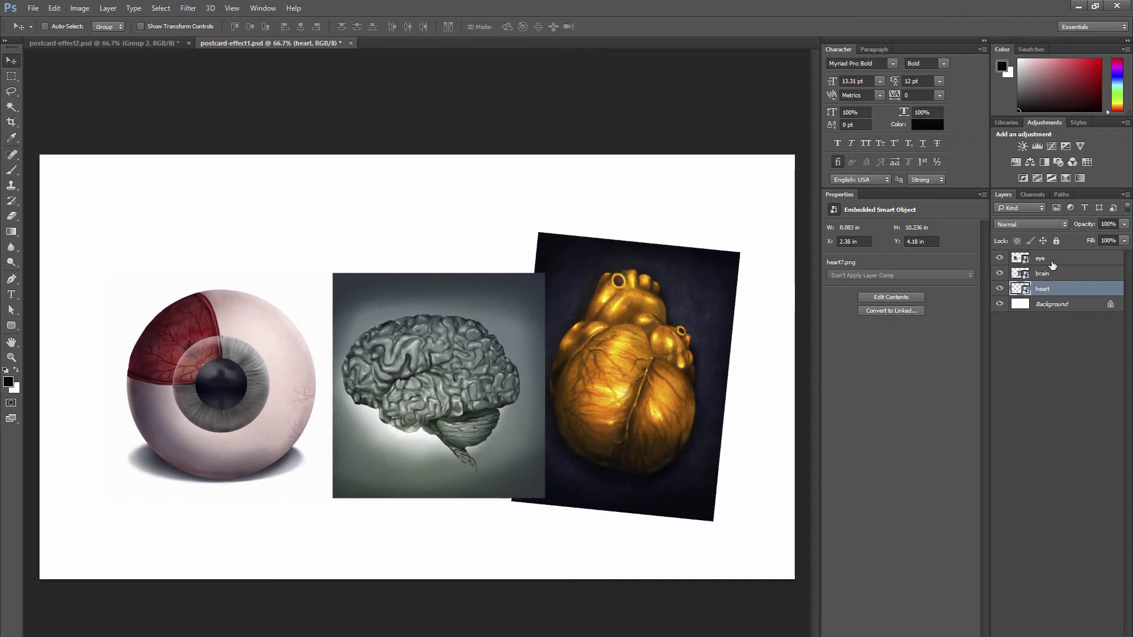
Step: Rotate the eye card to about -5.7° and nudge it right and slightly down
click(1040, 258)
key(ctrl+t)
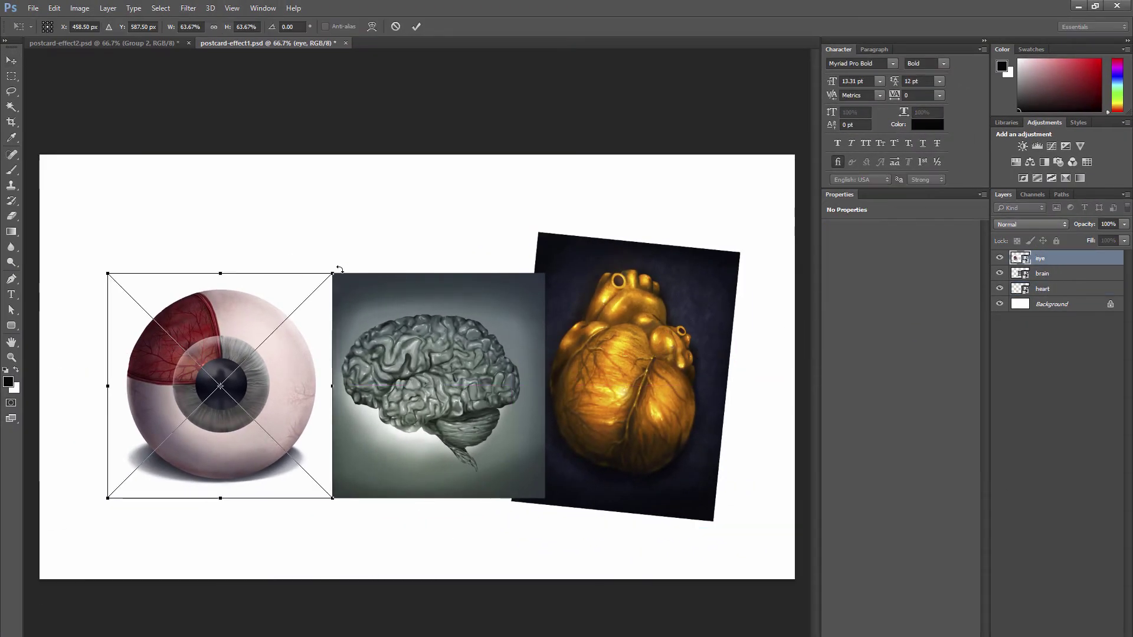
drag(336, 264, 330, 252)
click(416, 26)
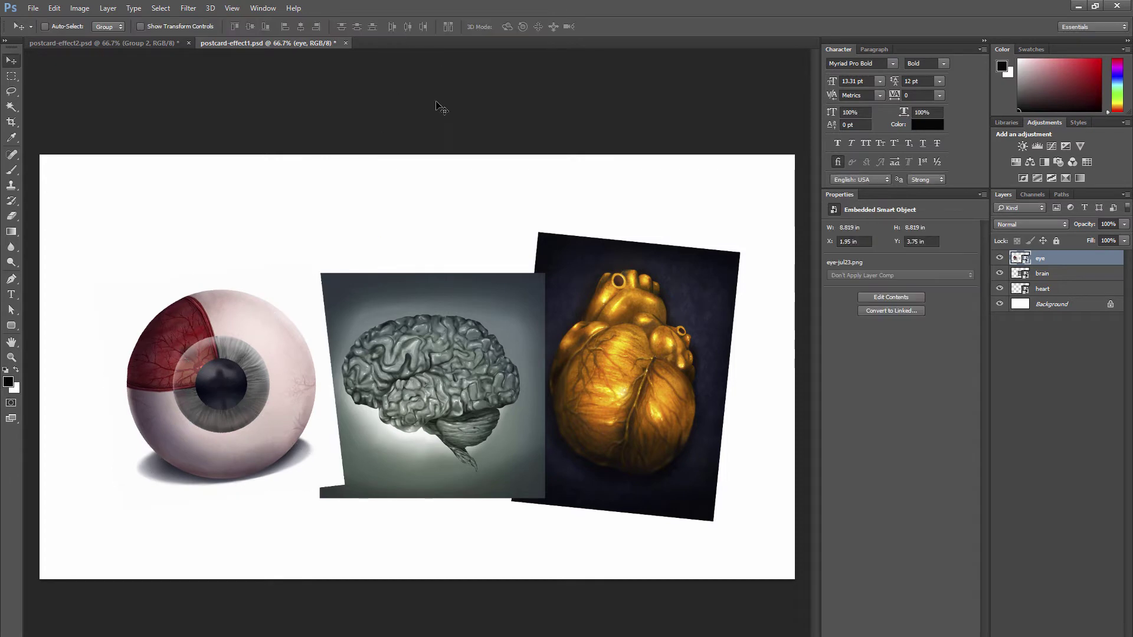
mouse_move(313, 454)
mouse_down()
mouse_move(344, 471)
mouse_move(324, 470)
mouse_up()
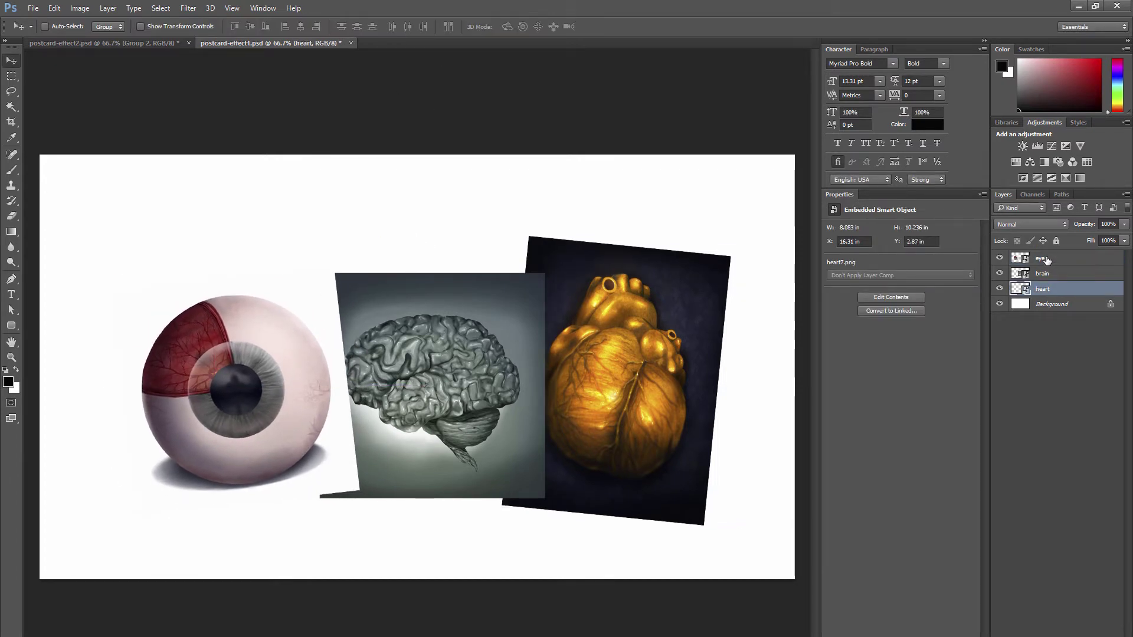
Step: Group the eye, brain and heart layers as 'art' and nudge the group slightly up
shift+click(1047, 259)
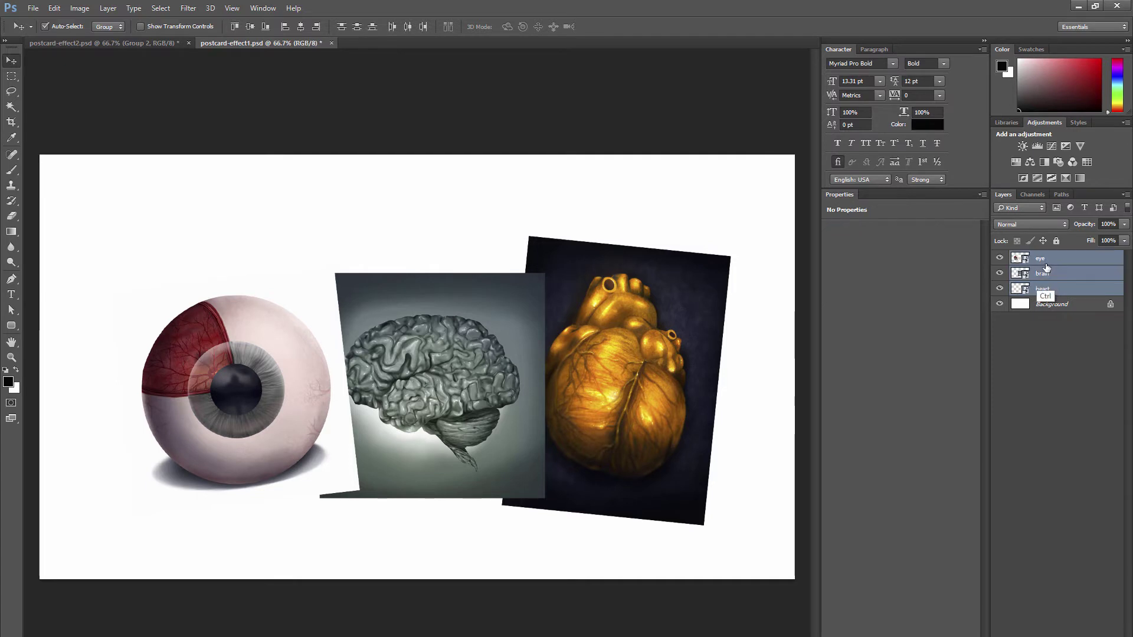
key(ctrl+g)
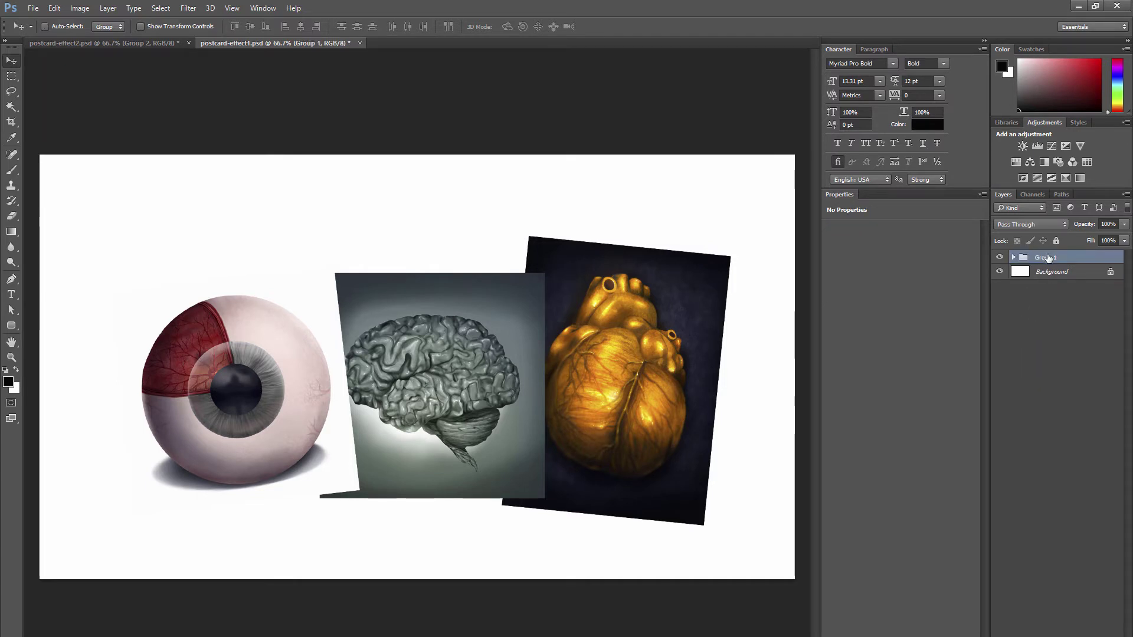
double_click(1045, 257)
text(art)
key(Return)
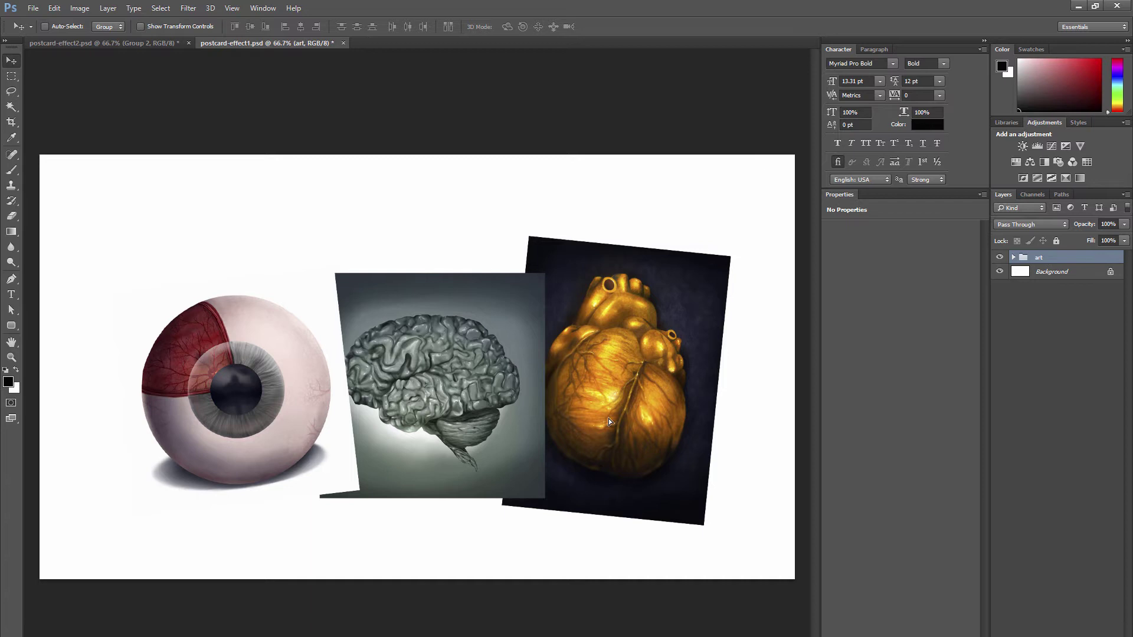
drag(608, 419, 604, 404)
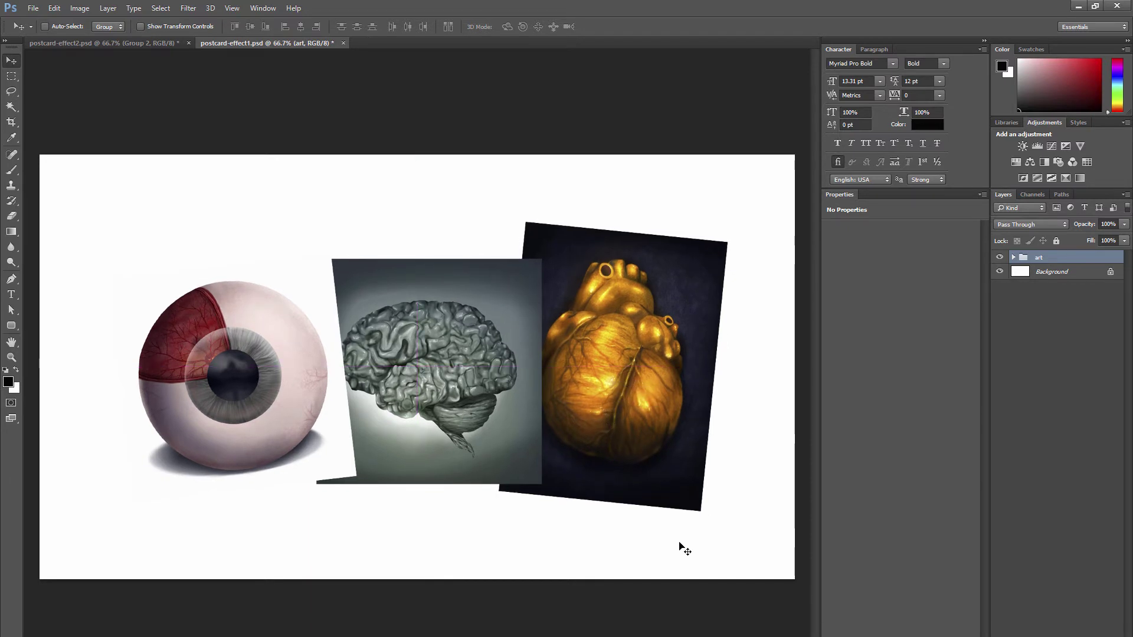
mouse_move(606, 408)
mouse_down()
mouse_move(586, 395)
mouse_move(600, 407)
mouse_move(601, 391)
mouse_move(589, 405)
mouse_move(598, 391)
mouse_move(601, 427)
mouse_move(603, 393)
mouse_up()
Step: Give the eye layer a Multiply drop shadow at 35% opacity, 0 px distance, 2 px size
click(1013, 257)
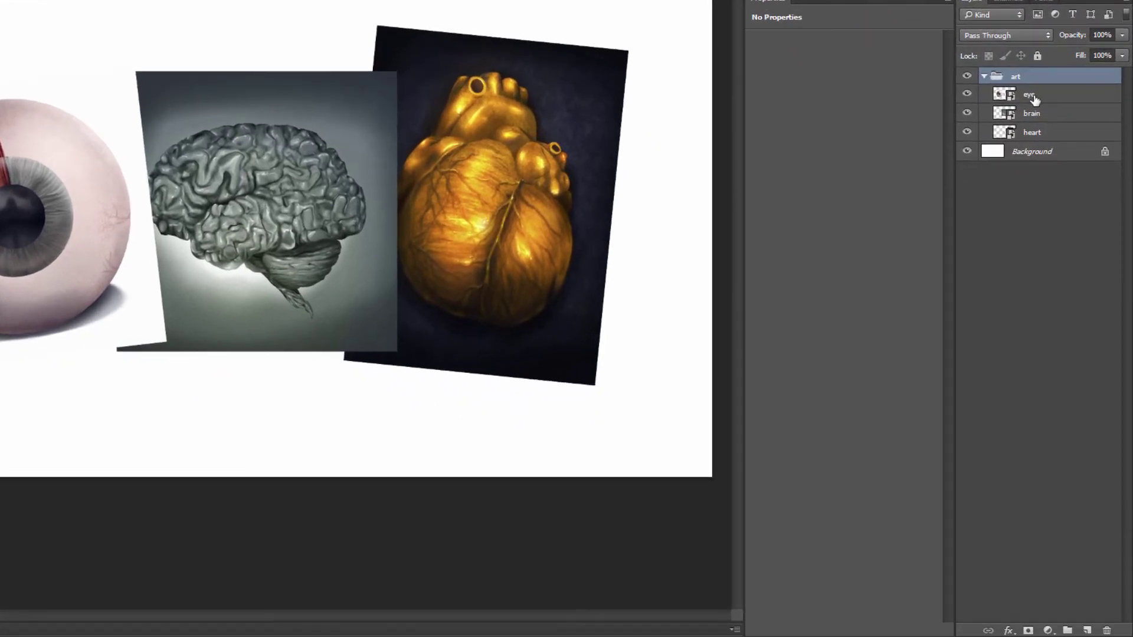
click(1033, 96)
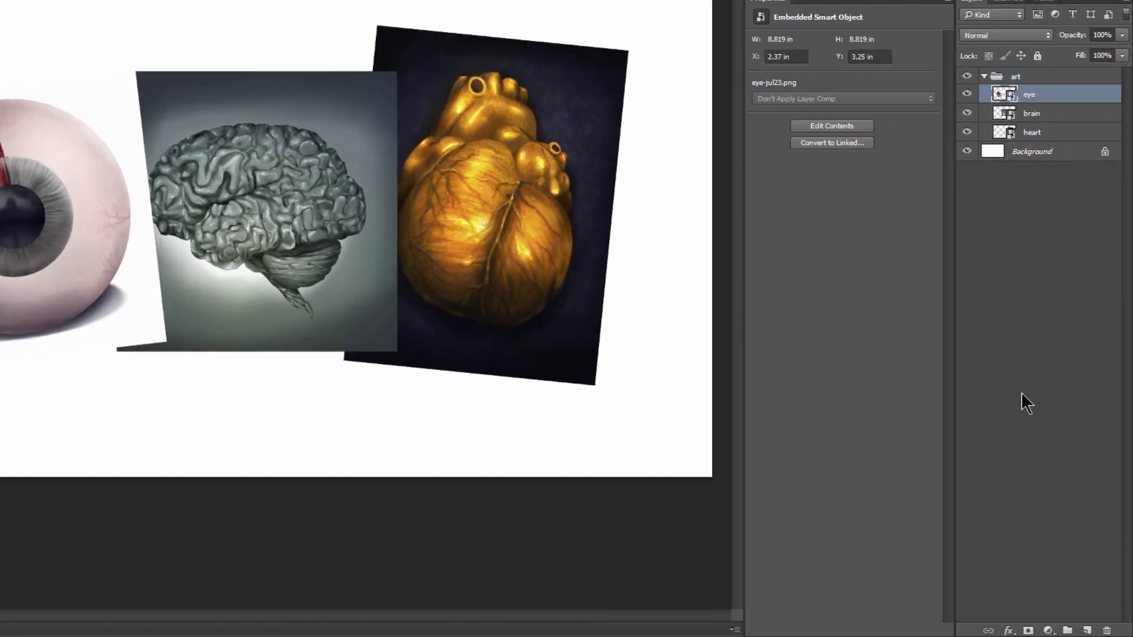
click(1009, 631)
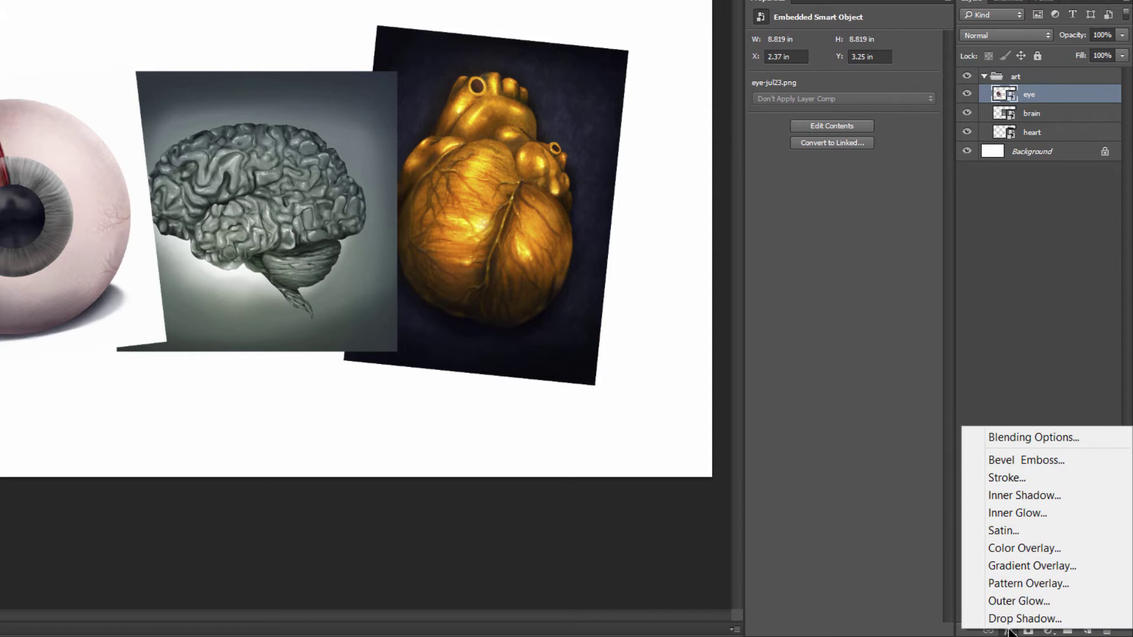
click(1026, 619)
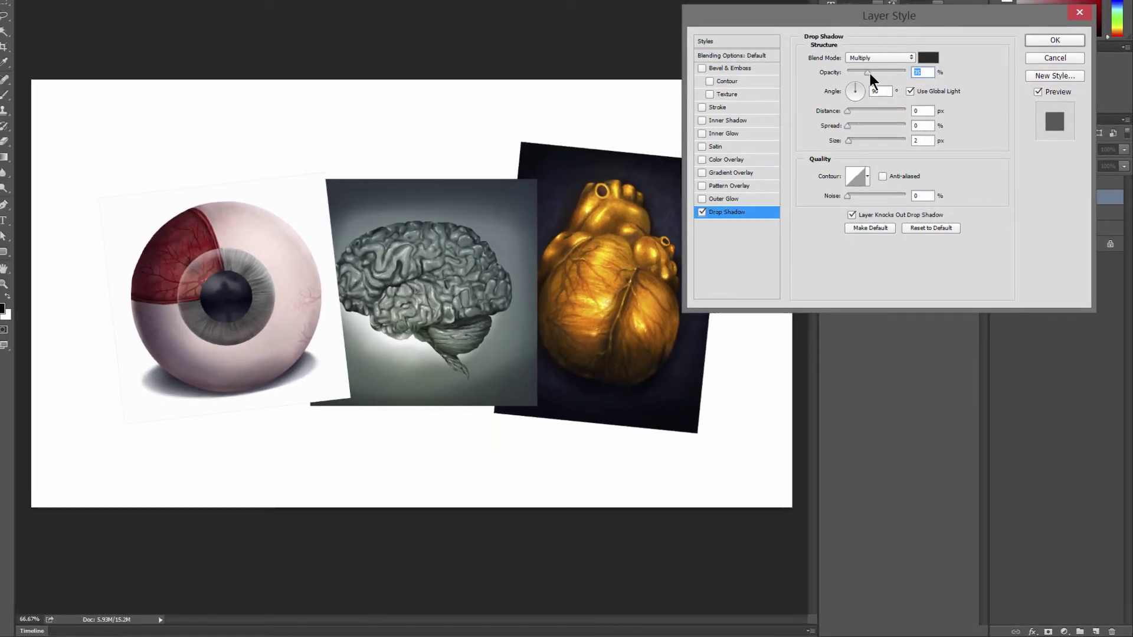
drag(848, 111, 848, 112)
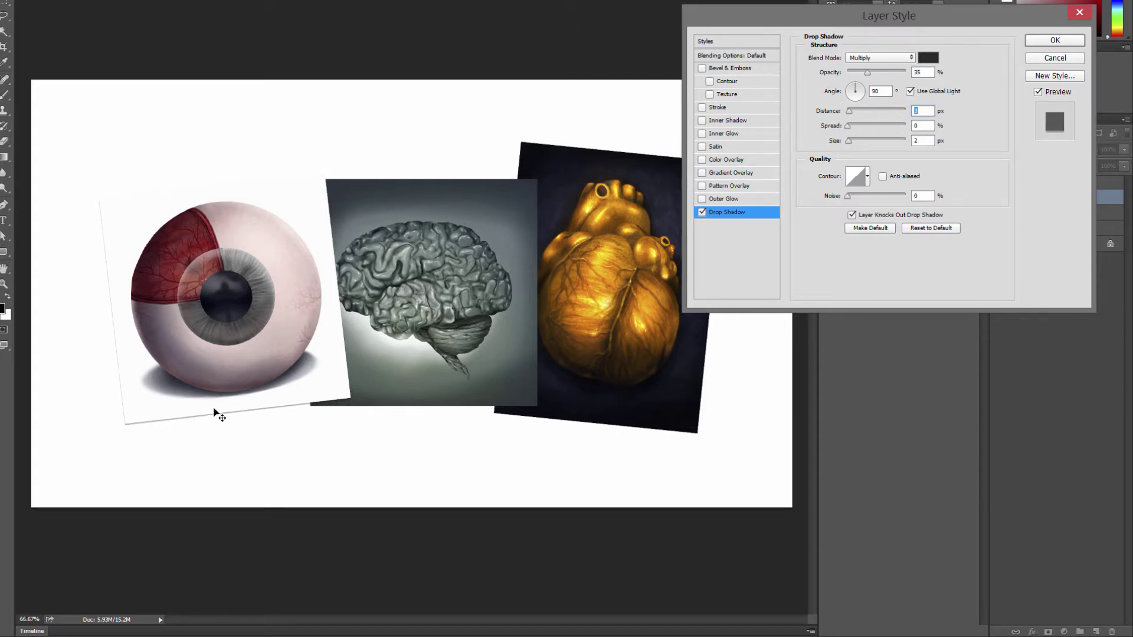
Step: Copy the eye layer's drop shadow style and paste it onto the brain and heart layers
key(Return)
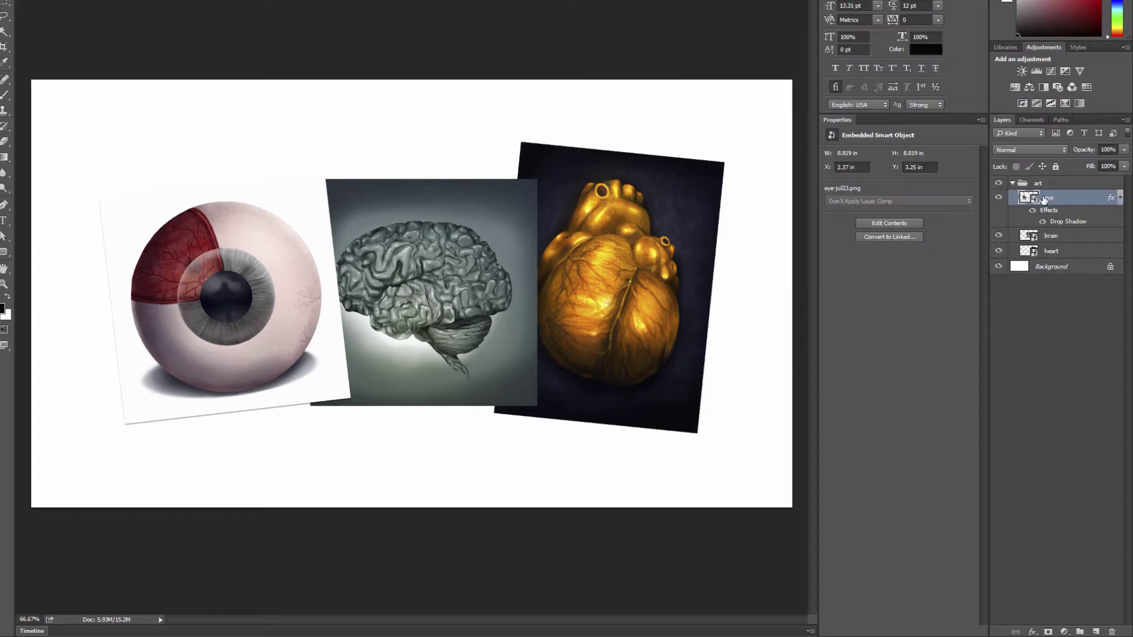
right_click(1051, 200)
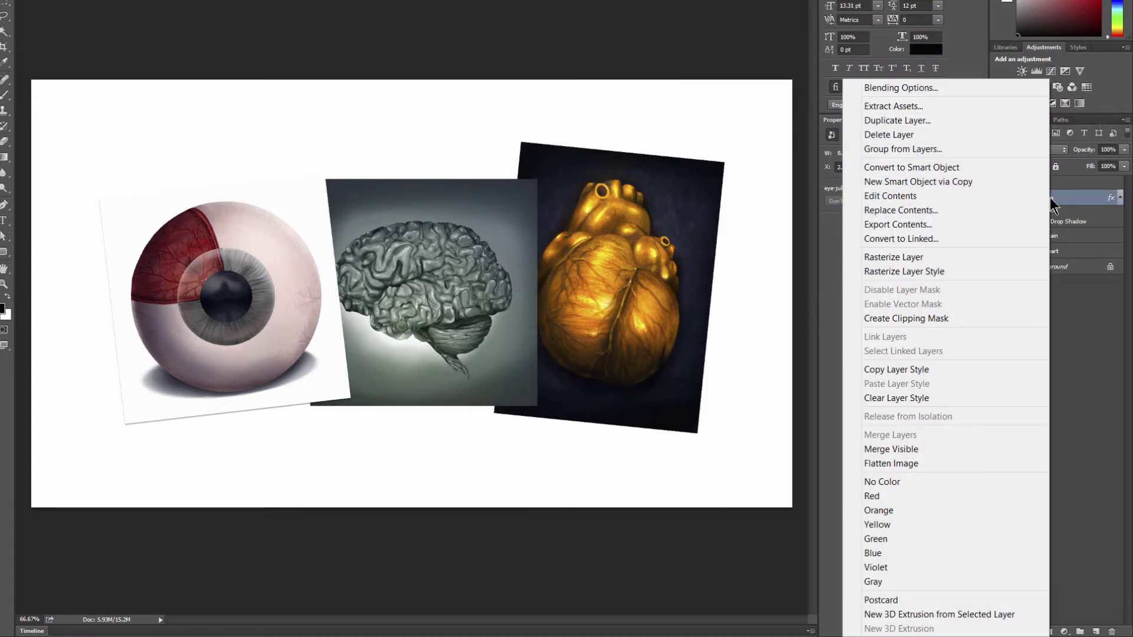
click(920, 370)
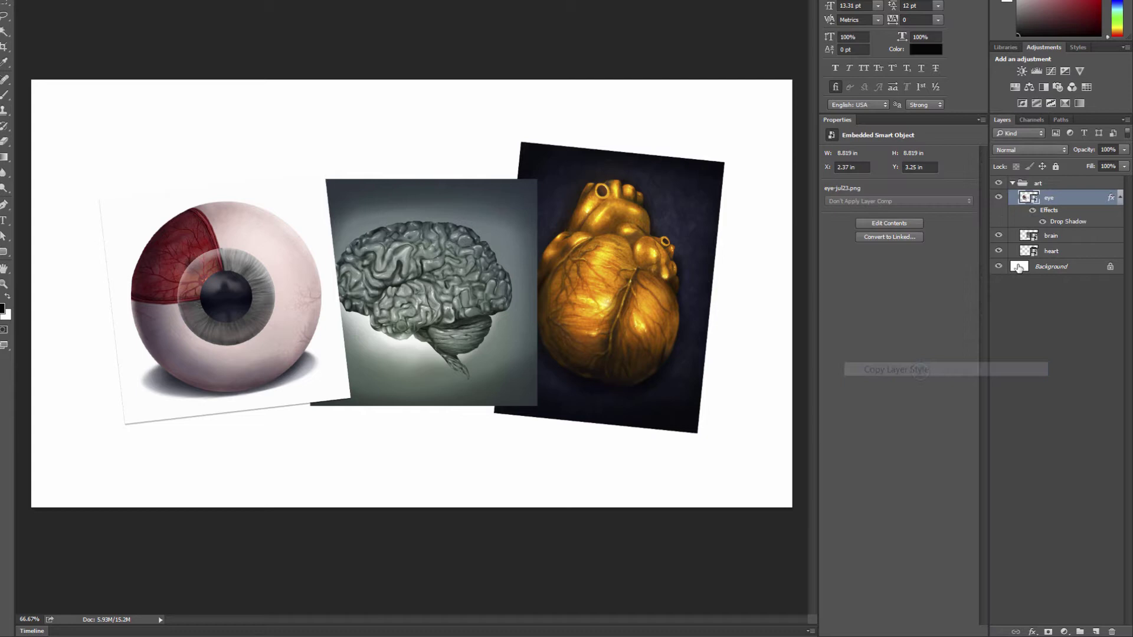
click(1054, 239)
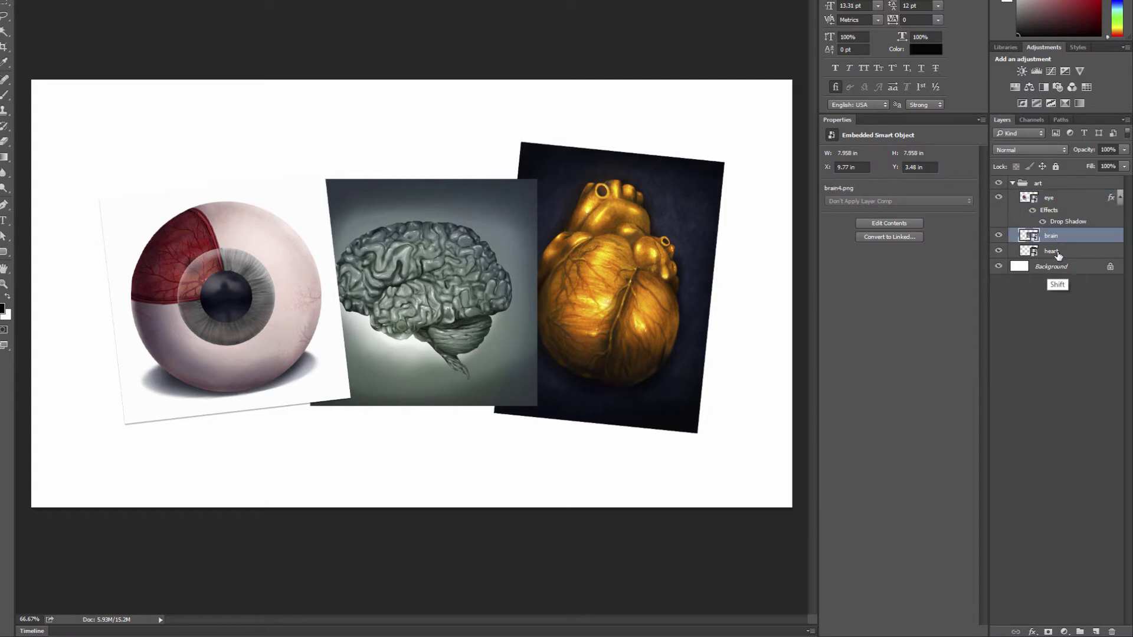
shift+click(1057, 252)
right_click(1054, 236)
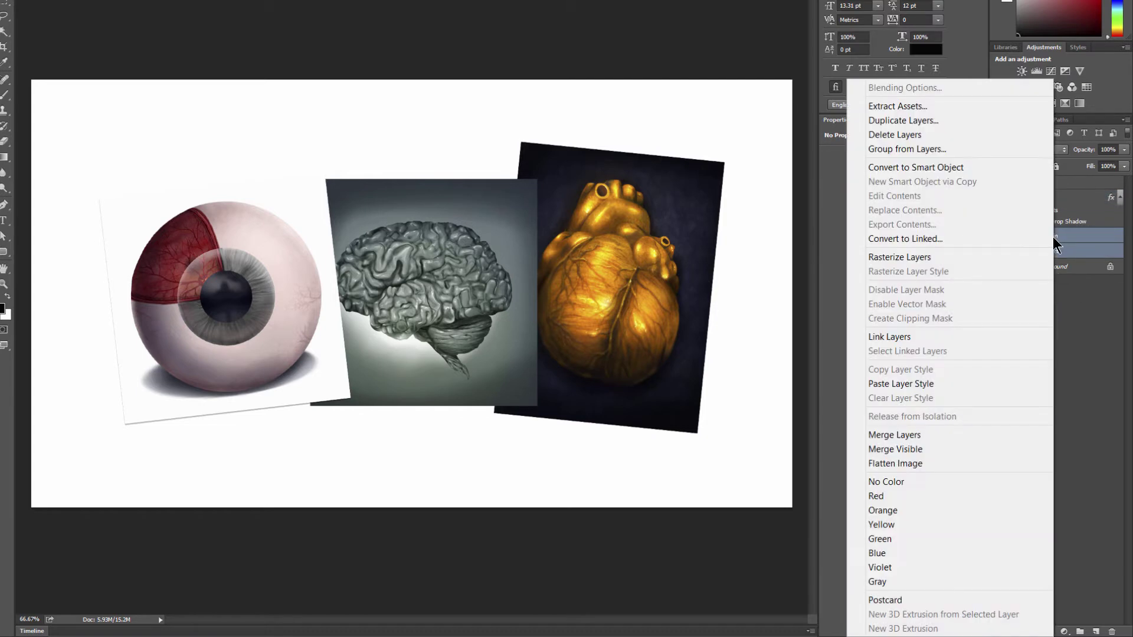
click(916, 388)
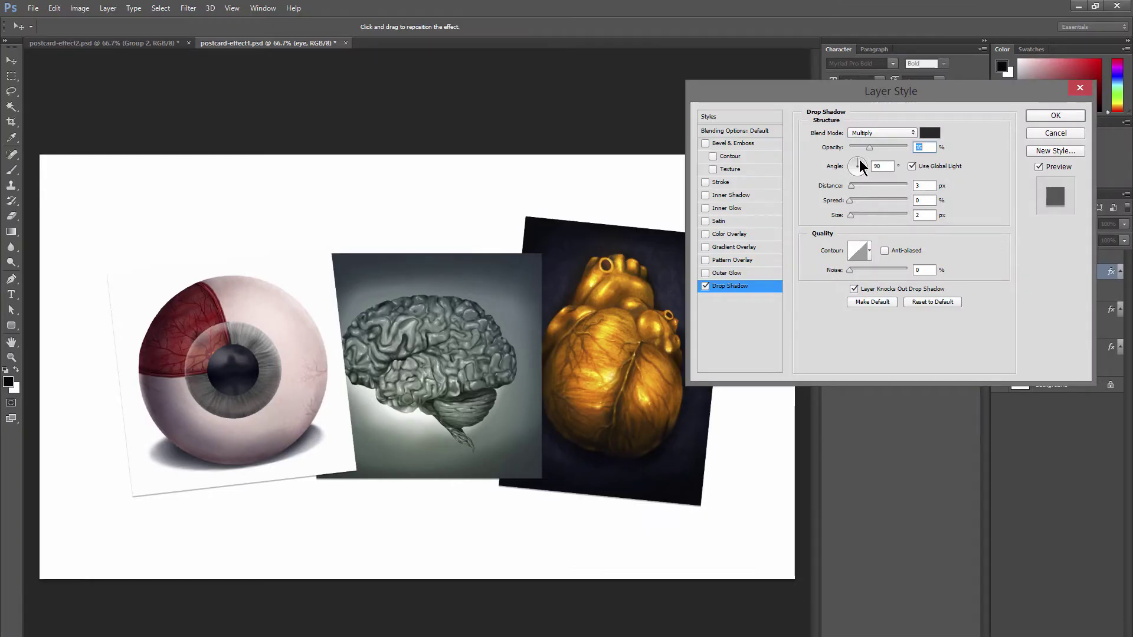
Step: Change the eye shadow's angle to 72°
click(861, 161)
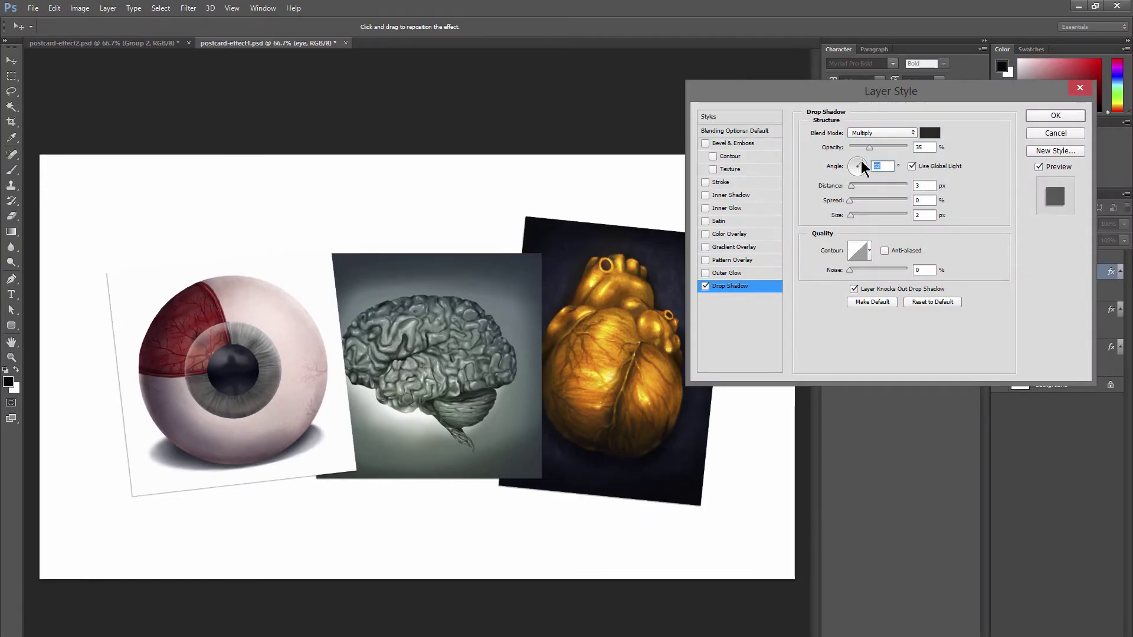
click(859, 159)
click(1055, 116)
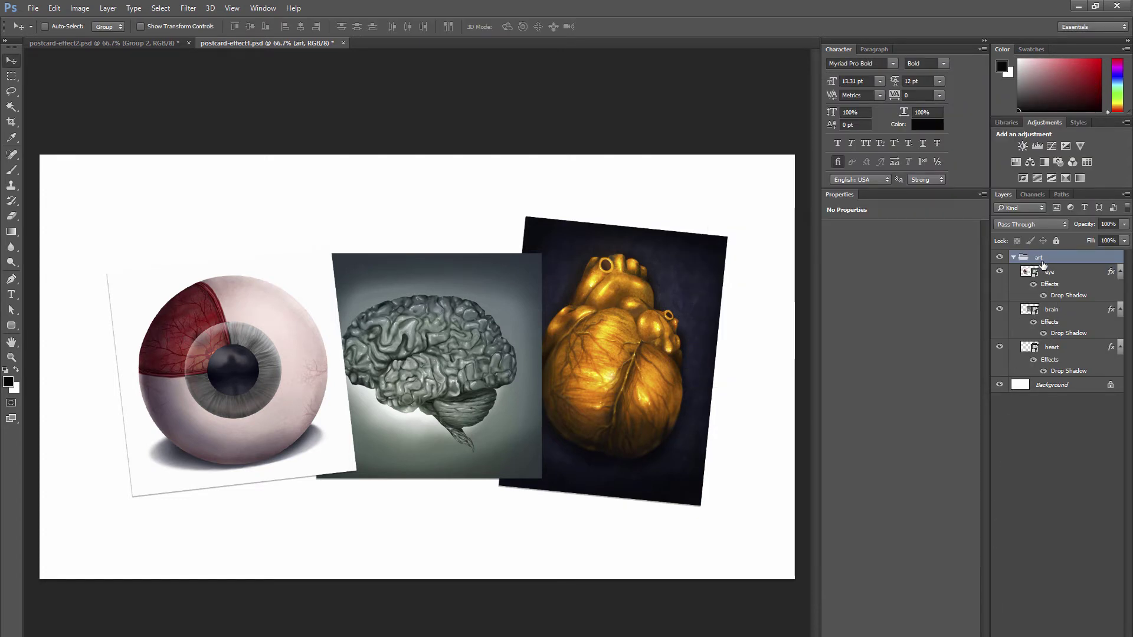
Step: Merge the art group into a single layer and convert it to a 3D Postcard
key(ctrl)
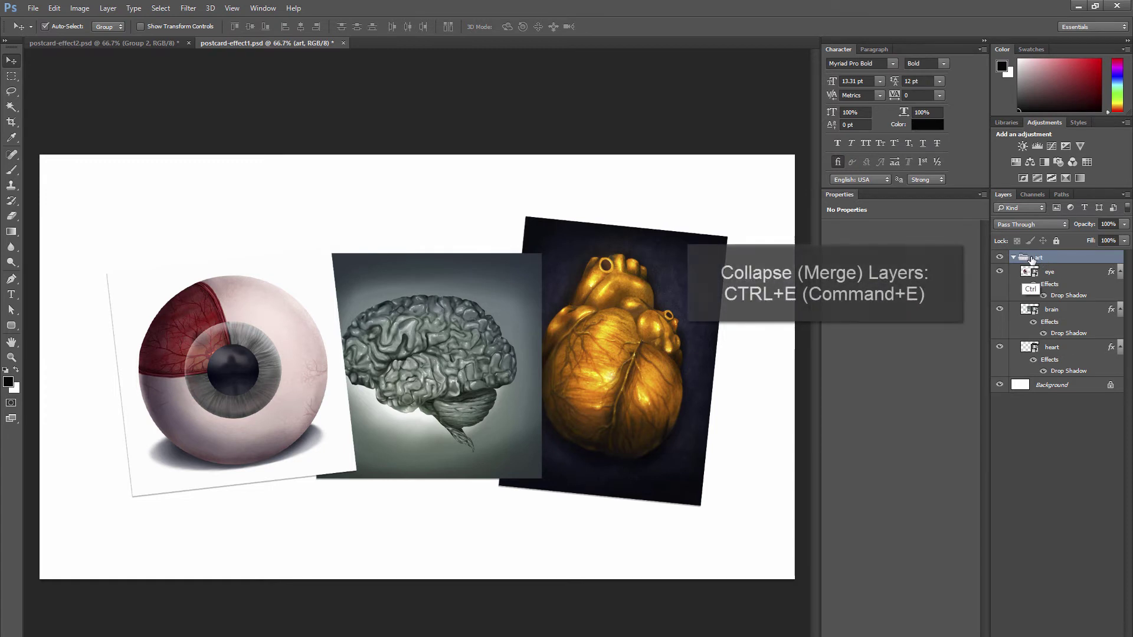
key(ctrl+e)
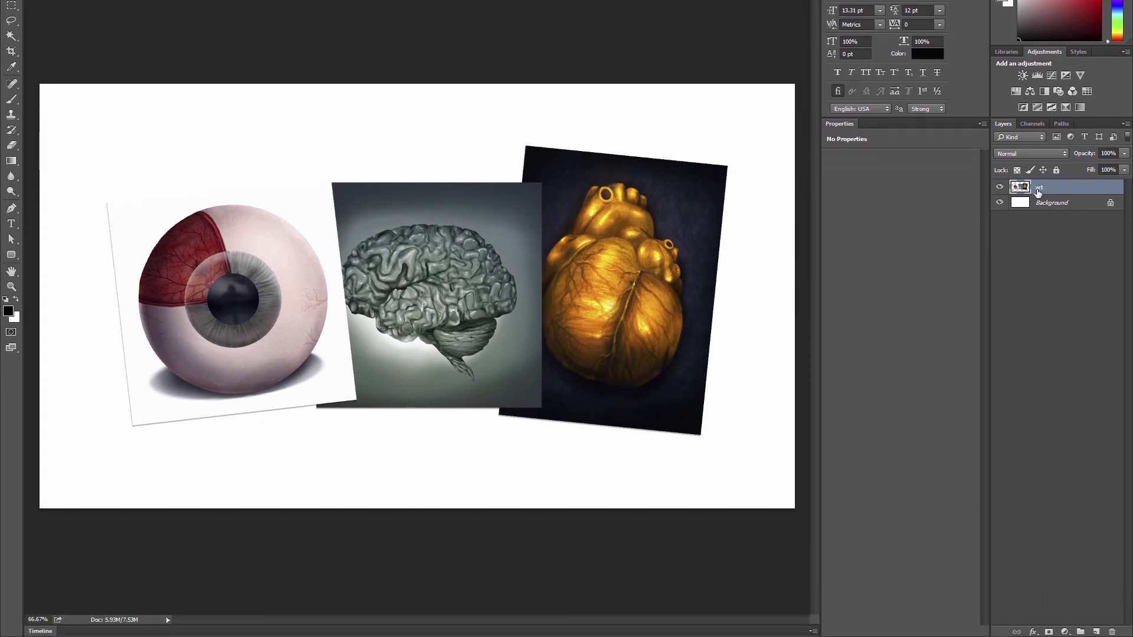
right_click(1037, 247)
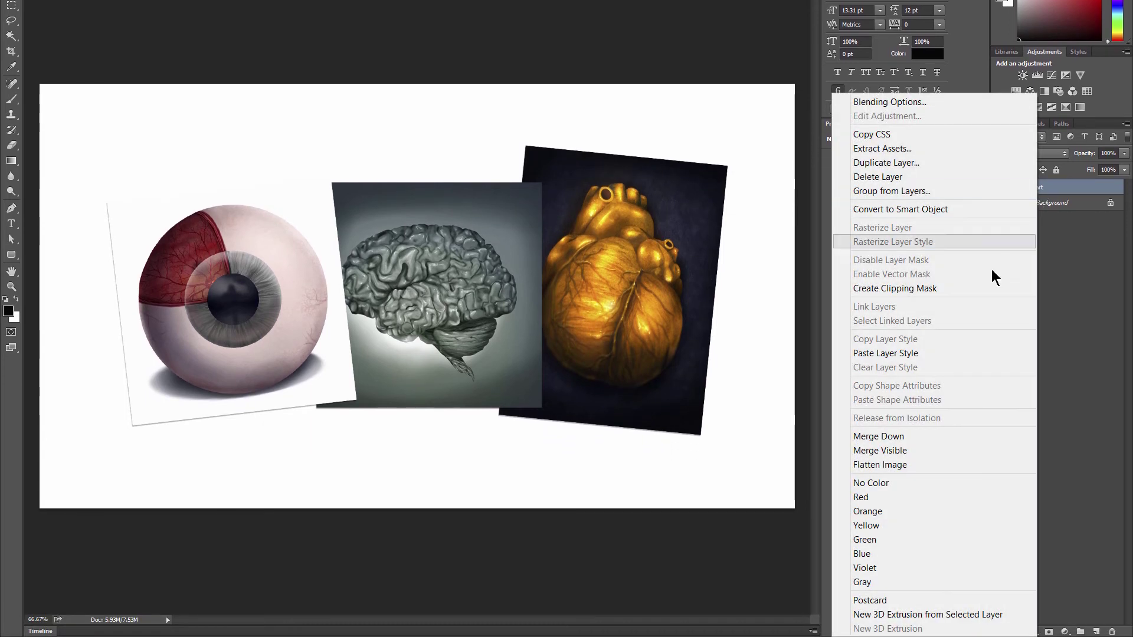
click(885, 600)
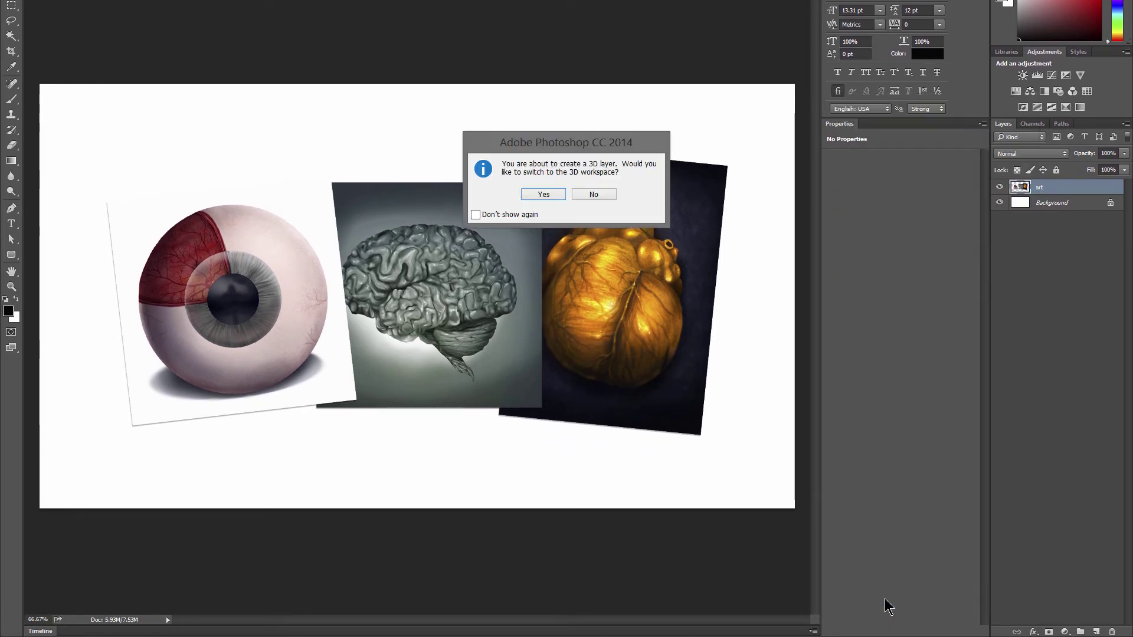
Step: Switch to the 3D workspace and orbit the postcard to lie flat on the ground grid
click(543, 194)
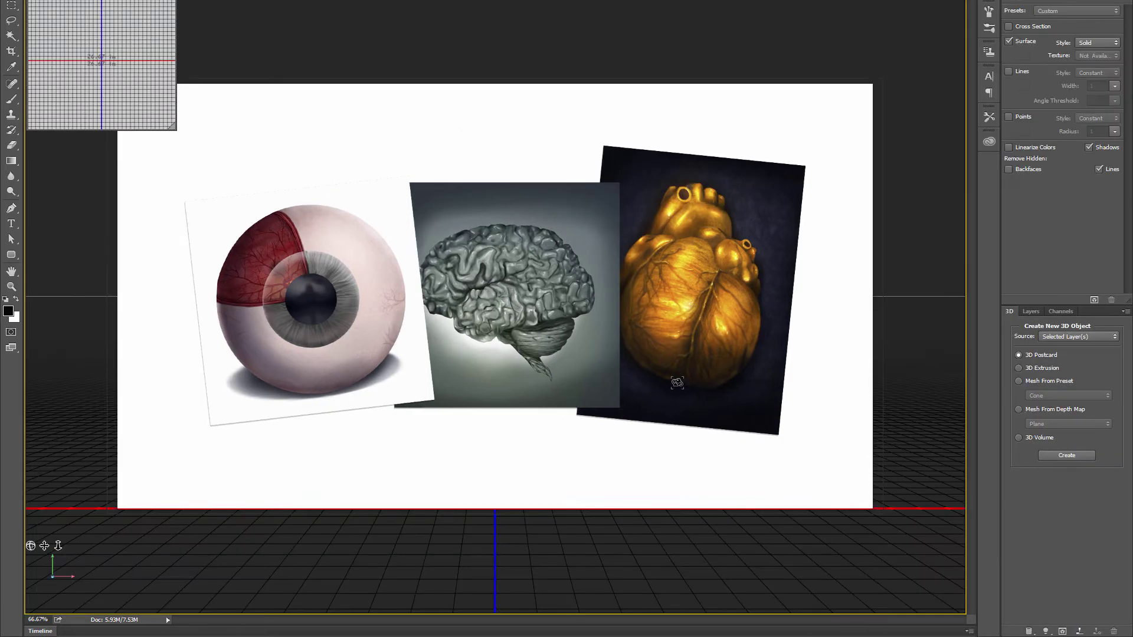
drag(536, 391, 535, 344)
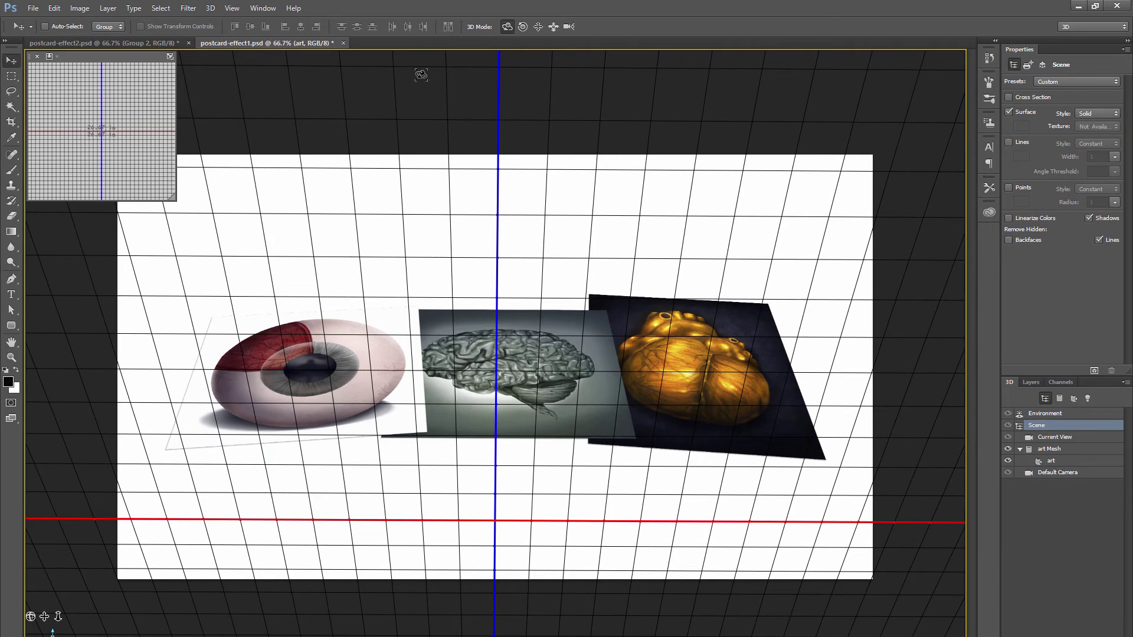
Step: Switch to the Essentials (Default) workspace and rasterize the art 3D layer into flat pixels
click(264, 9)
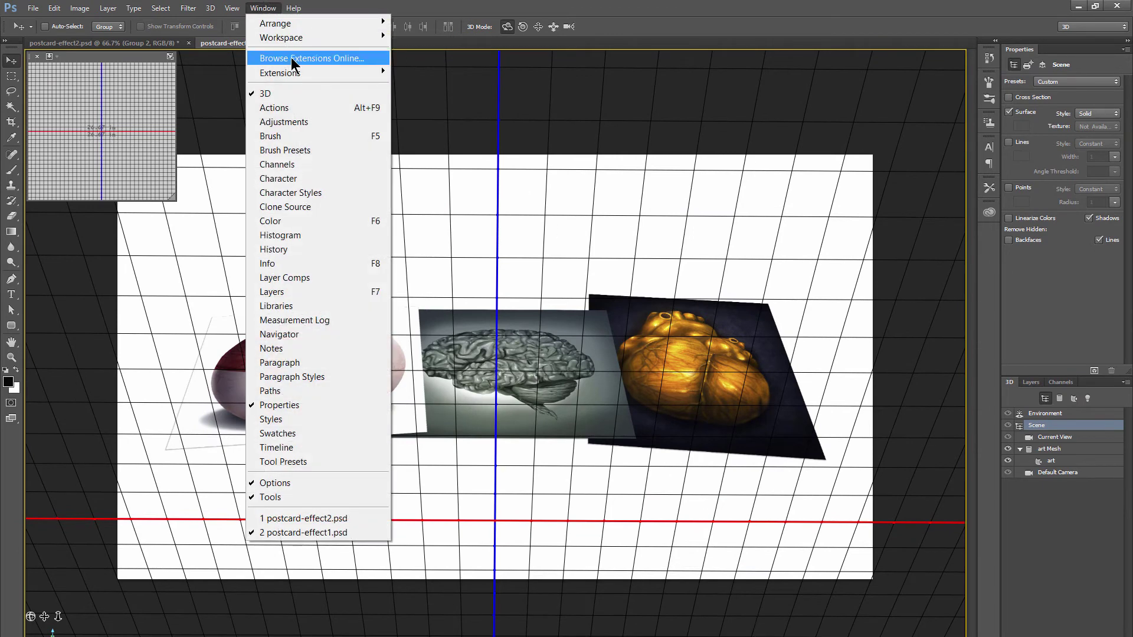
mouse_move(300, 38)
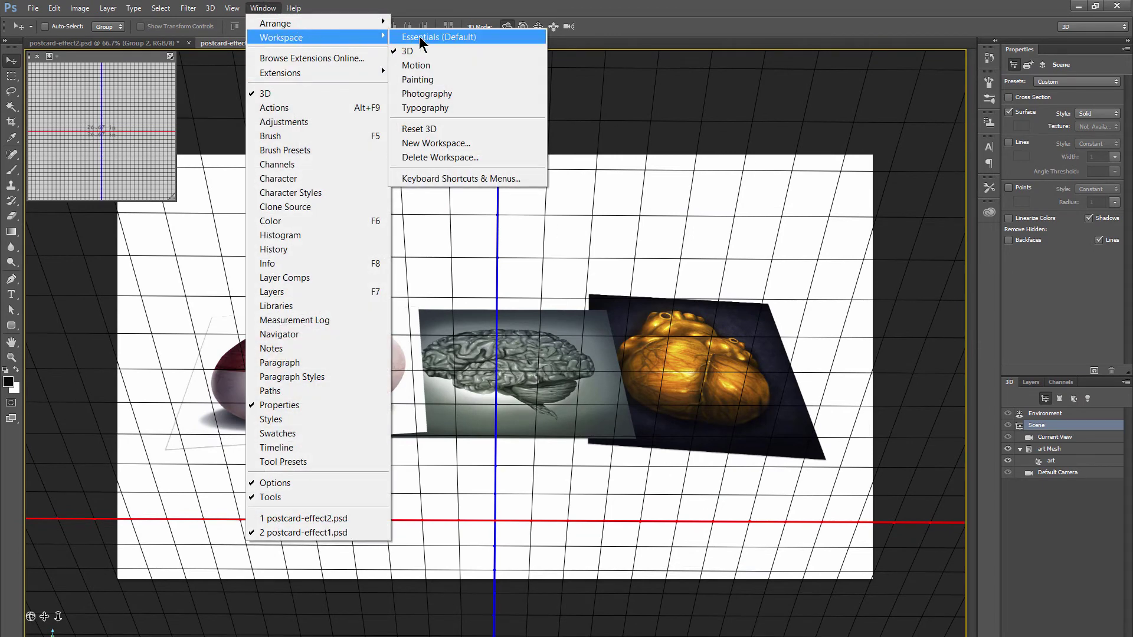
click(438, 37)
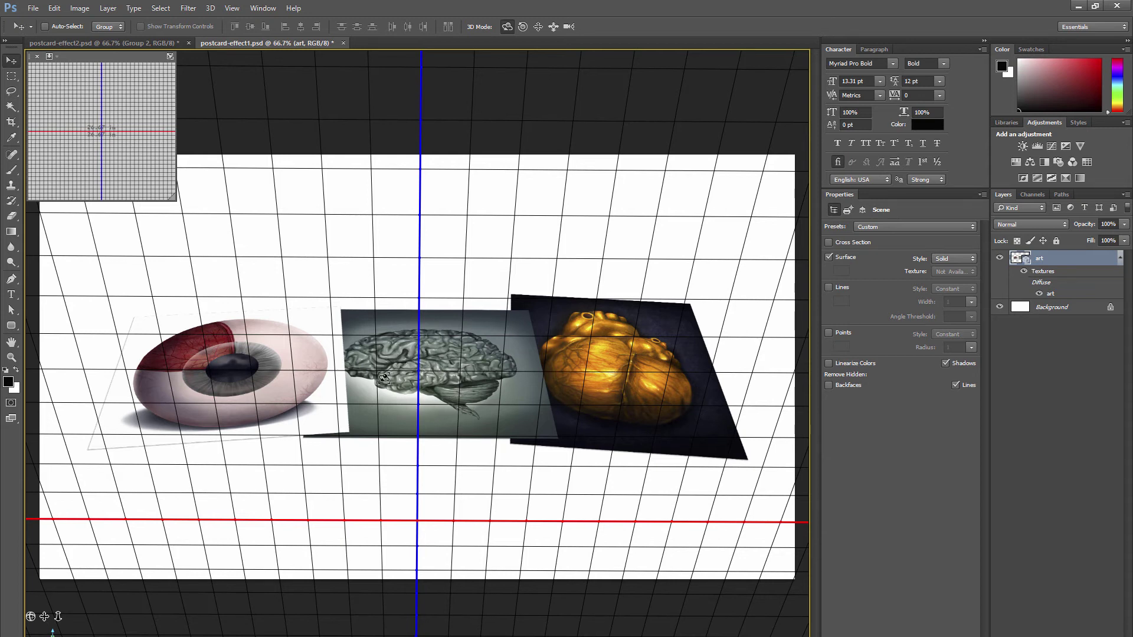
right_click(1042, 258)
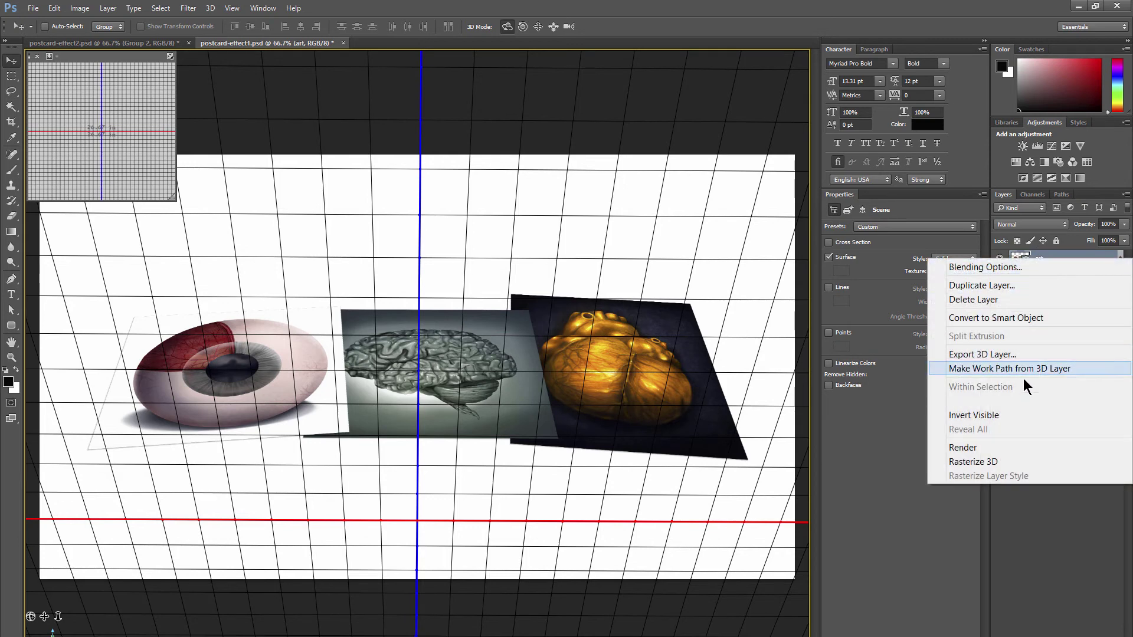
click(982, 463)
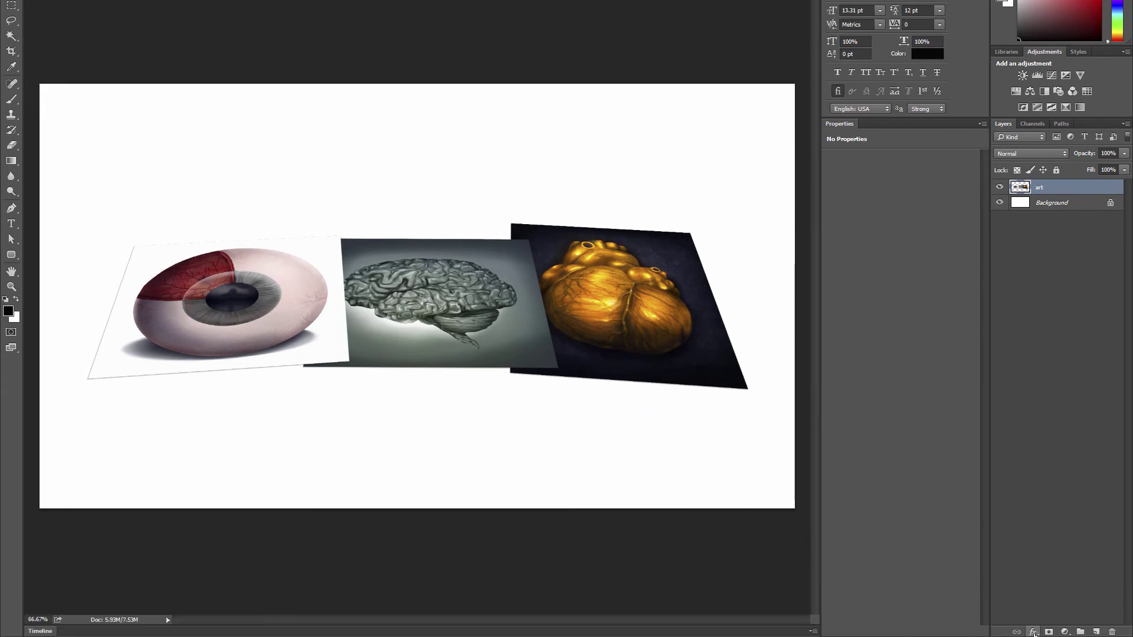
Step: Give the art layer a Drop Shadow with 8 px distance and 24 px size
click(1034, 636)
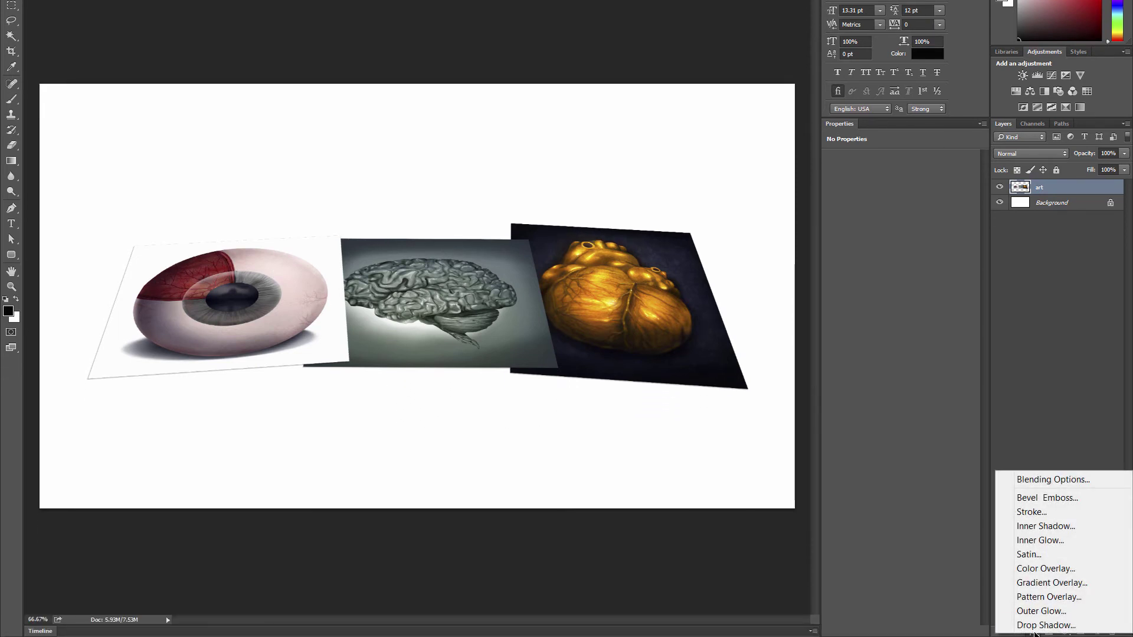
click(1039, 626)
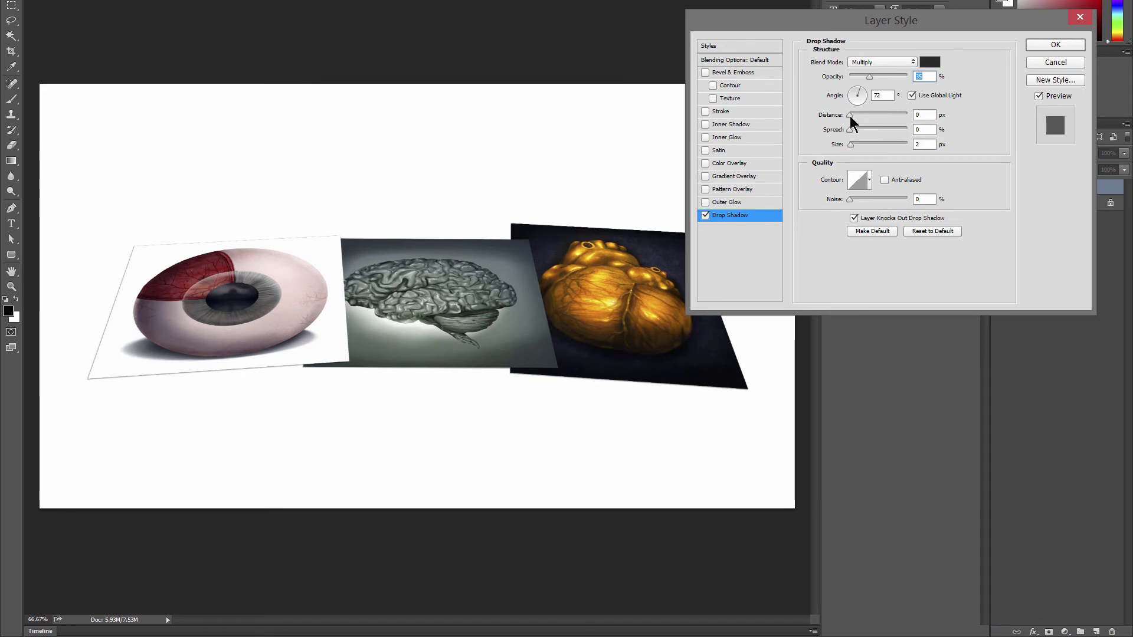
drag(851, 115, 857, 116)
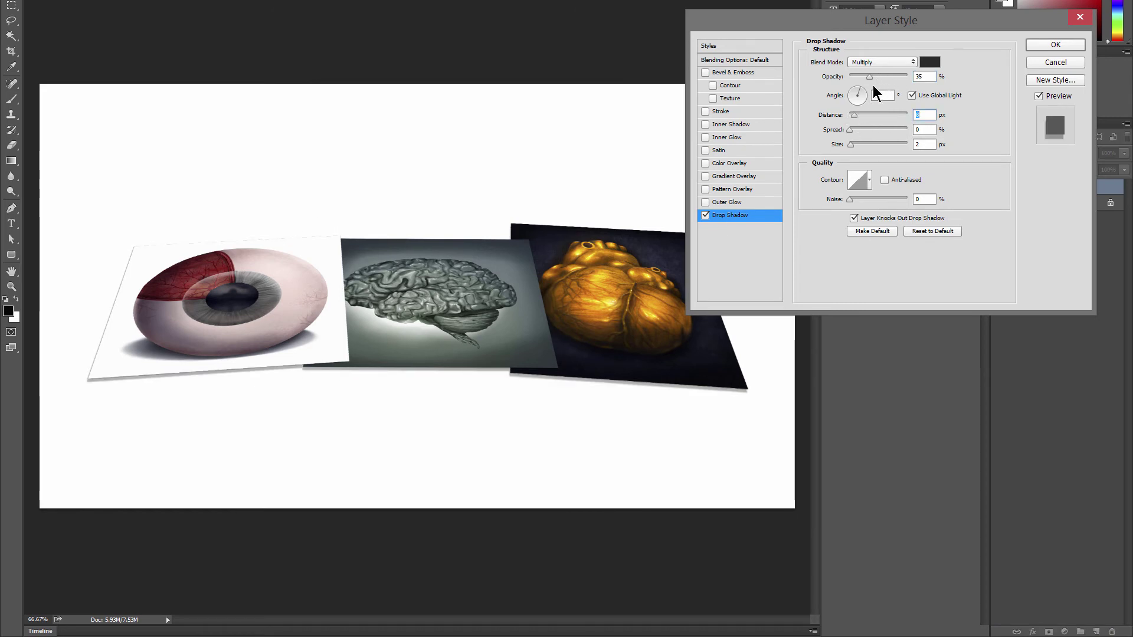
drag(852, 147, 860, 149)
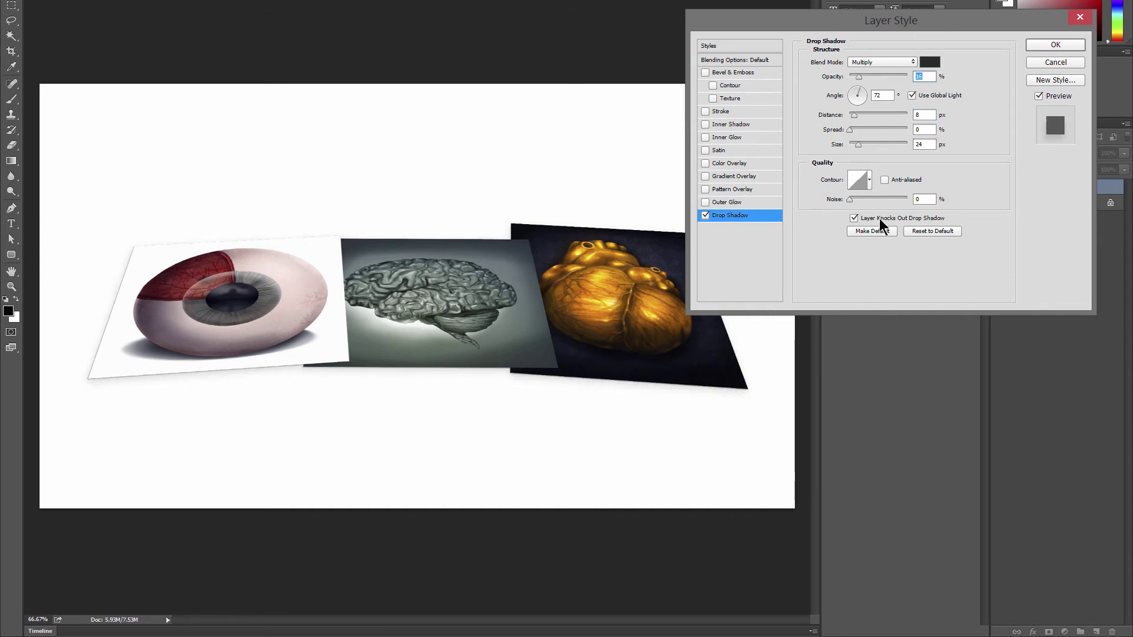
click(1054, 45)
Step: Add a new empty layer above the art and set its blend mode to Multiply
click(1111, 631)
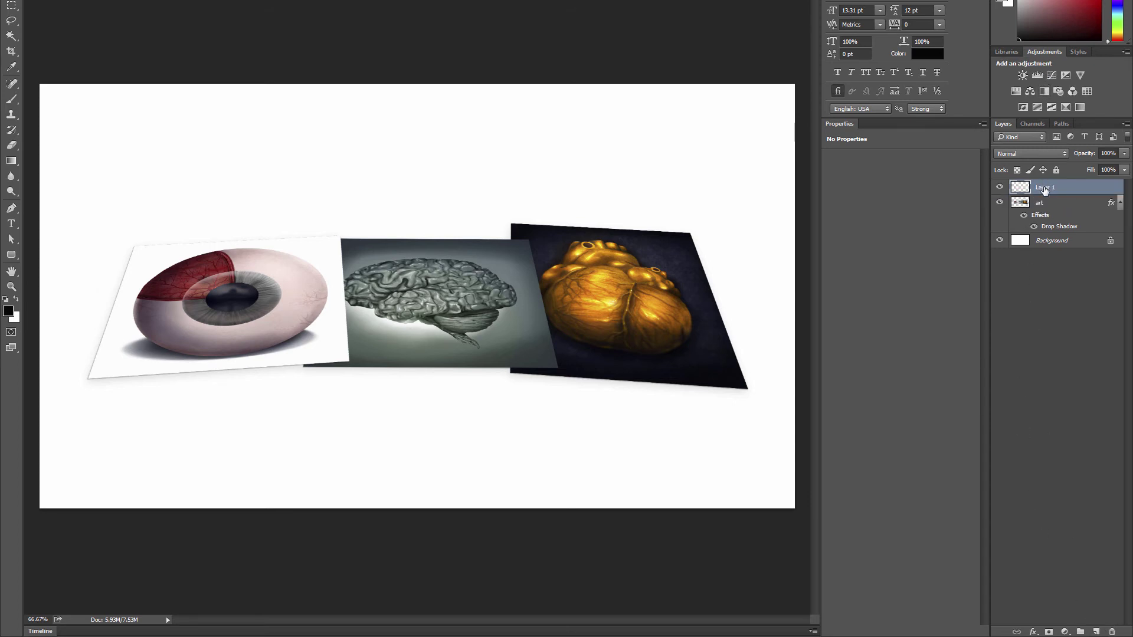
click(1020, 155)
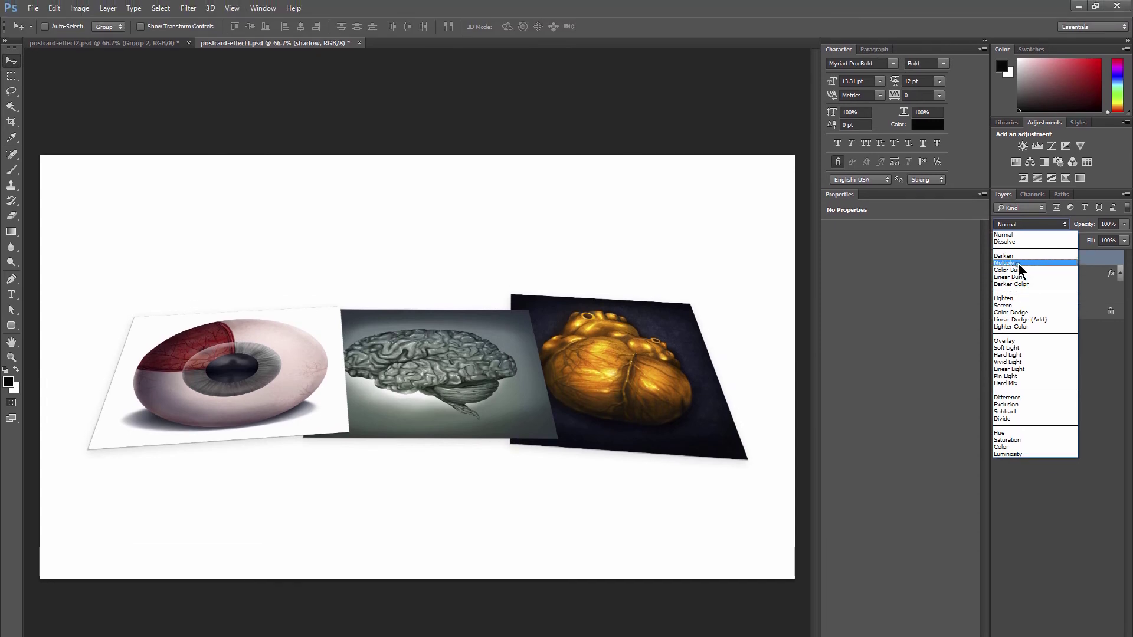
click(1018, 263)
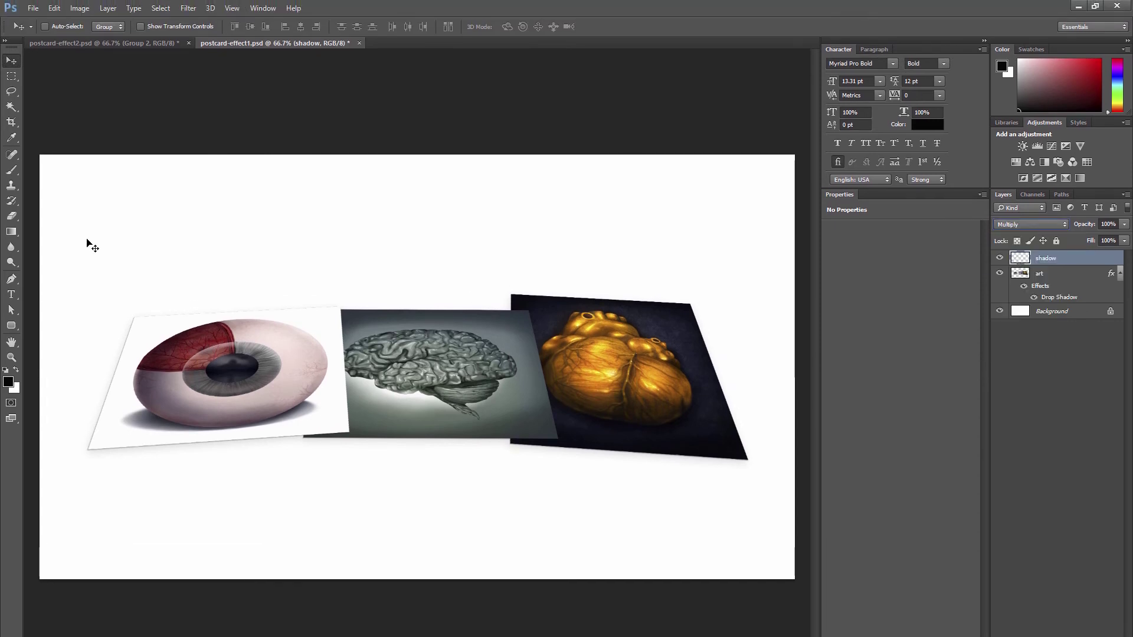
Step: Draw a black-to-white gradient upward from the canvas bottom and lower the layer's opacity to 25%
click(12, 232)
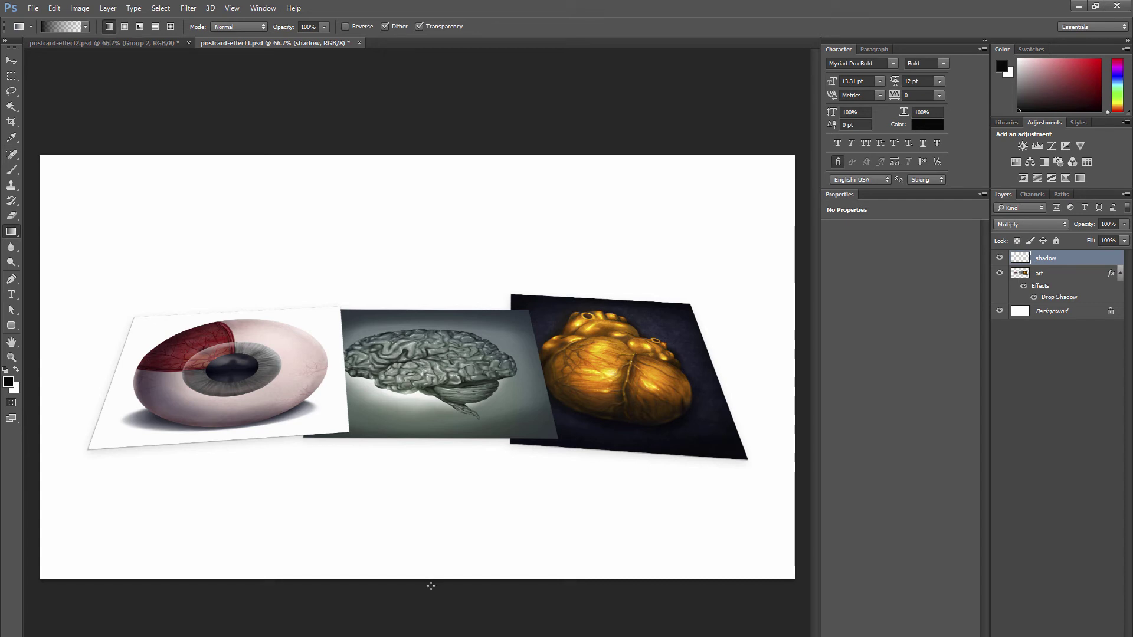
drag(431, 586, 444, 280)
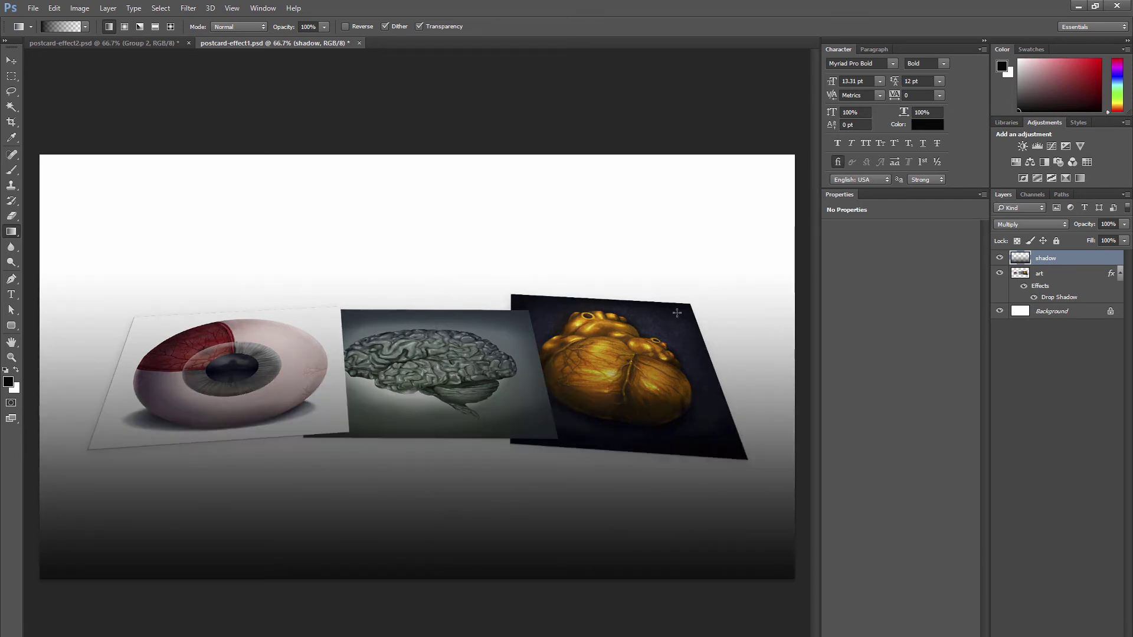
drag(1125, 224, 1074, 237)
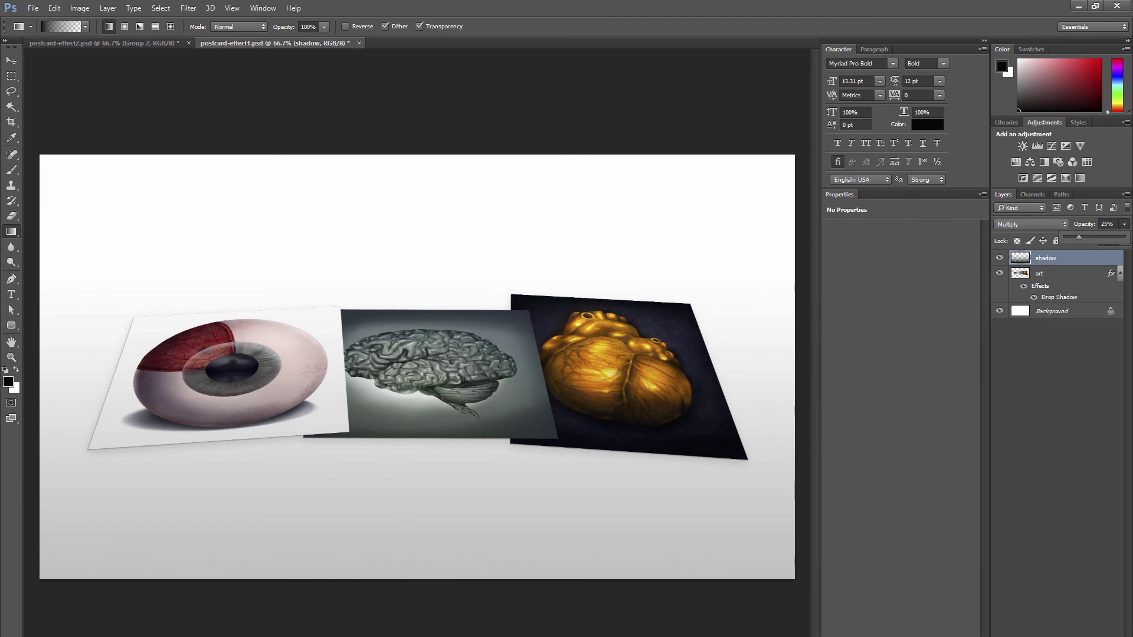
Step: Group the art layer with Ctrl+G, then merge the group into one art layer with Ctrl+E
click(1041, 275)
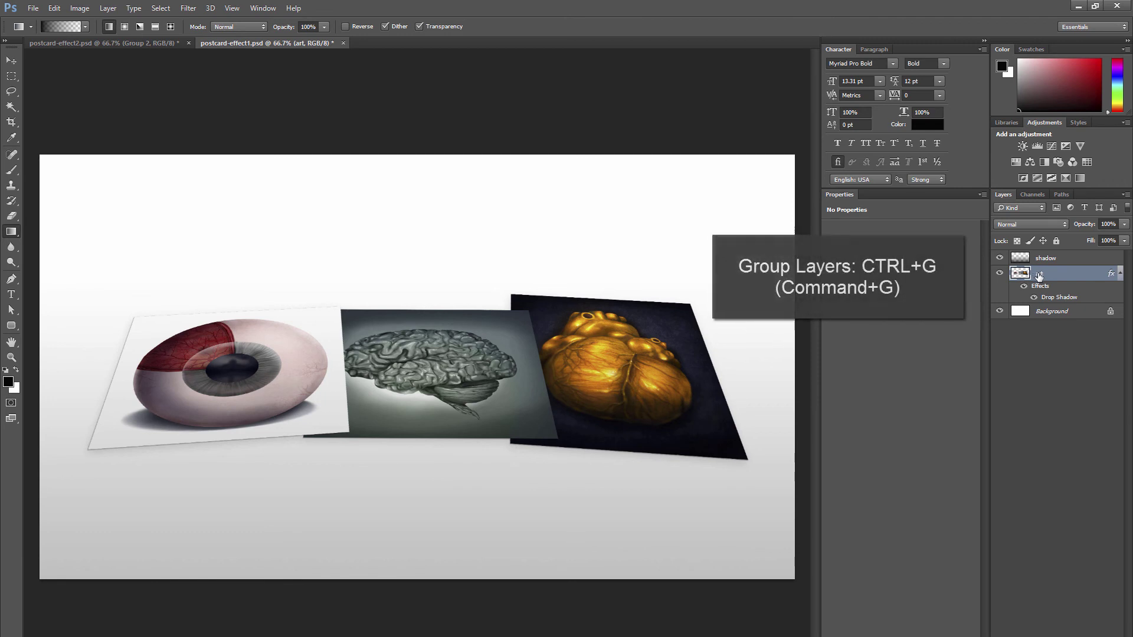
key(ctrl+g)
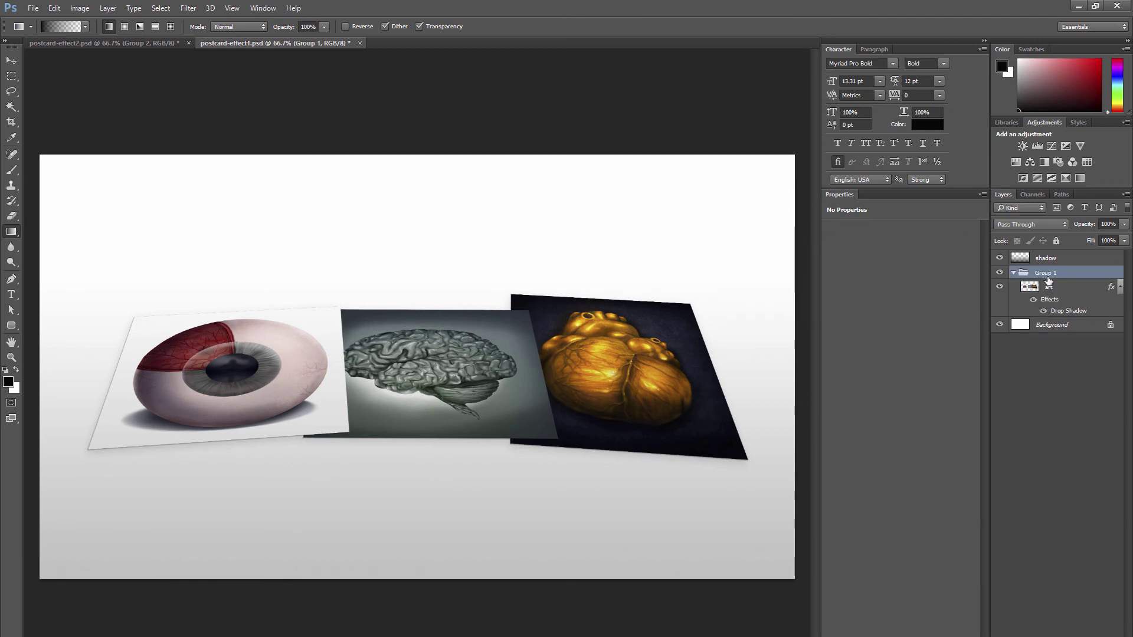
key(ctrl+e)
key(z)
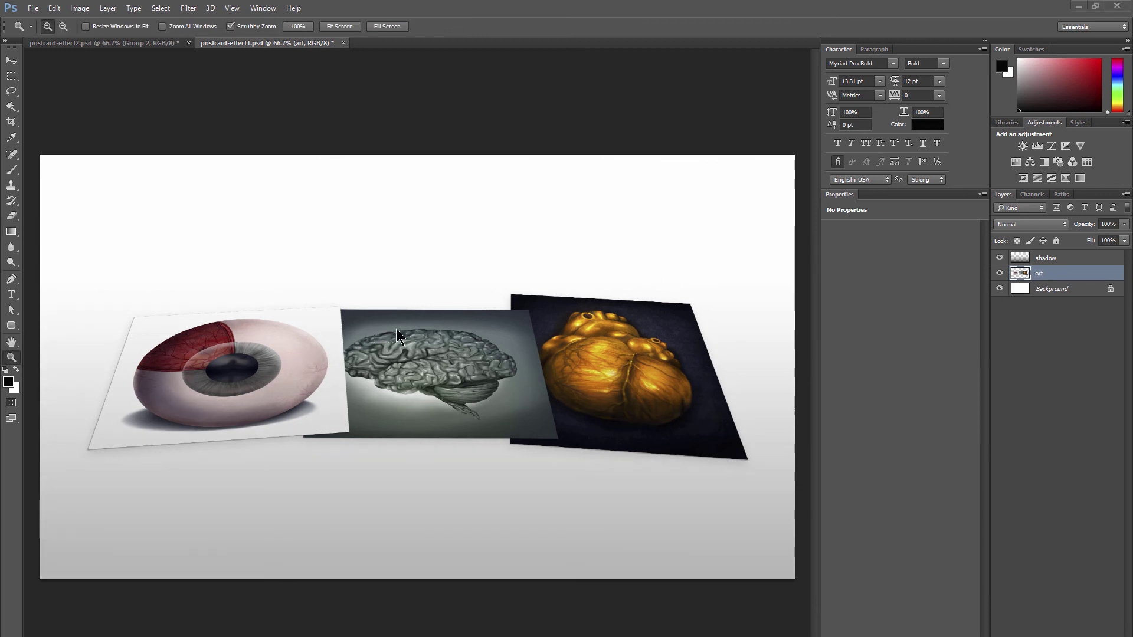
Step: Apply a Blur Gallery Tilt-Shift blur to the art layer at 10 px
click(188, 8)
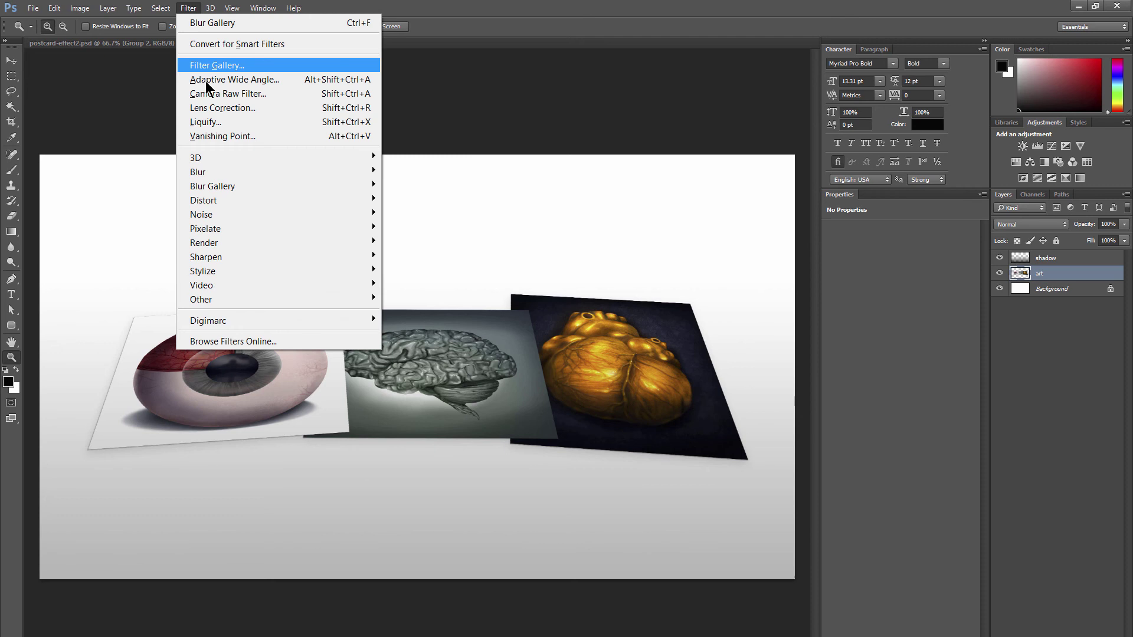
mouse_move(291, 186)
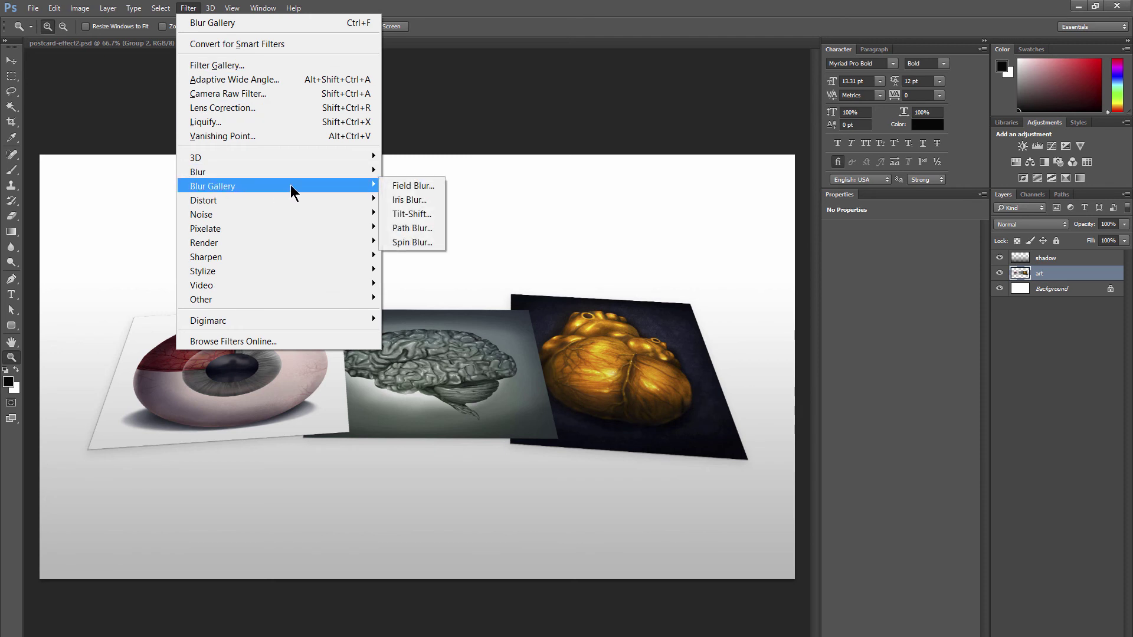
click(413, 215)
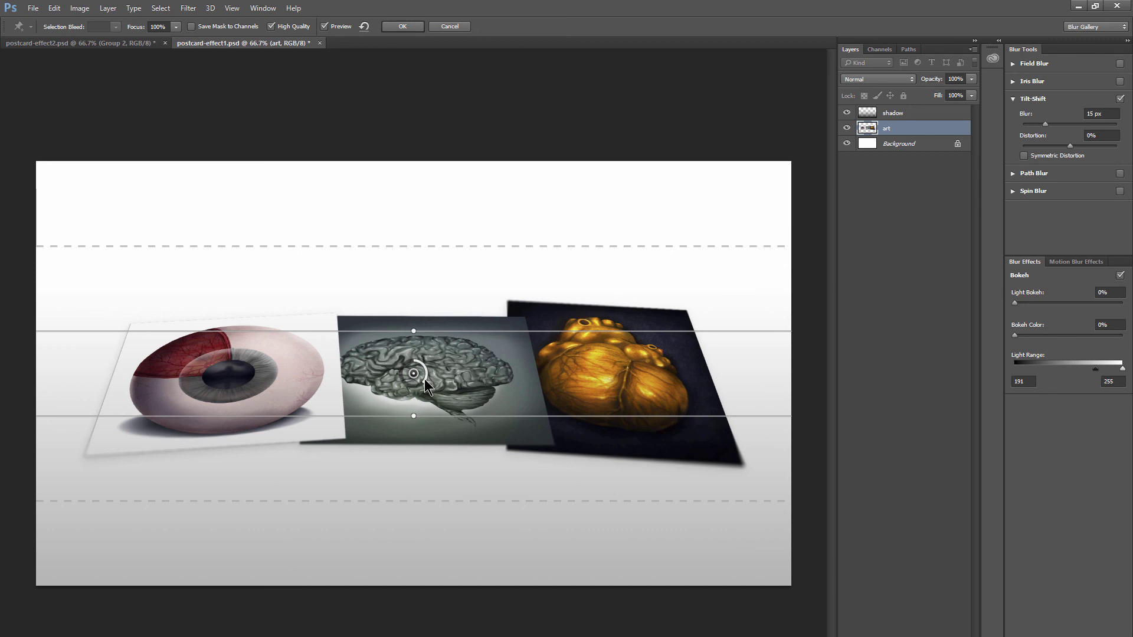
drag(425, 381, 427, 375)
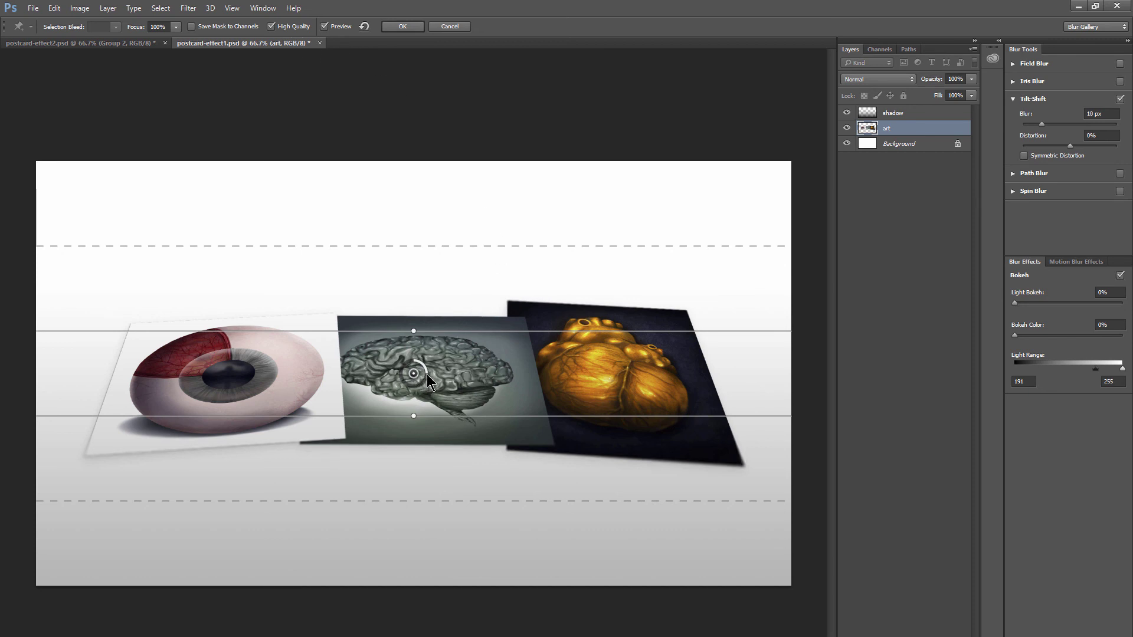